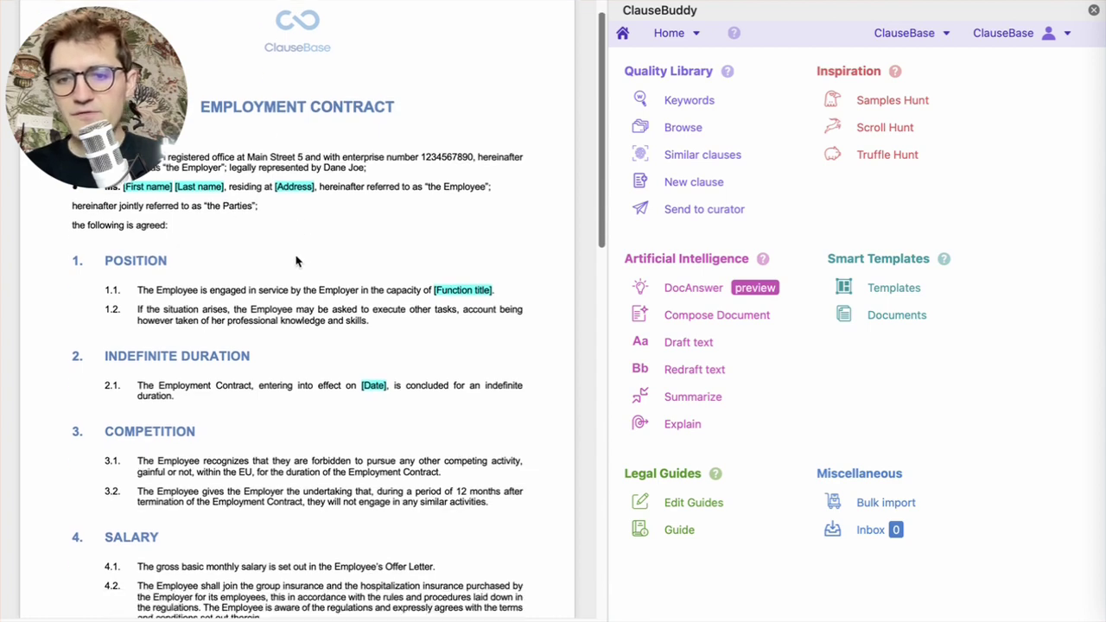
Review the employment contract's placeholders, such as [First name], and make the document active.
scroll(296, 261, "down", 10)
scroll(297, 261, "up", 15)
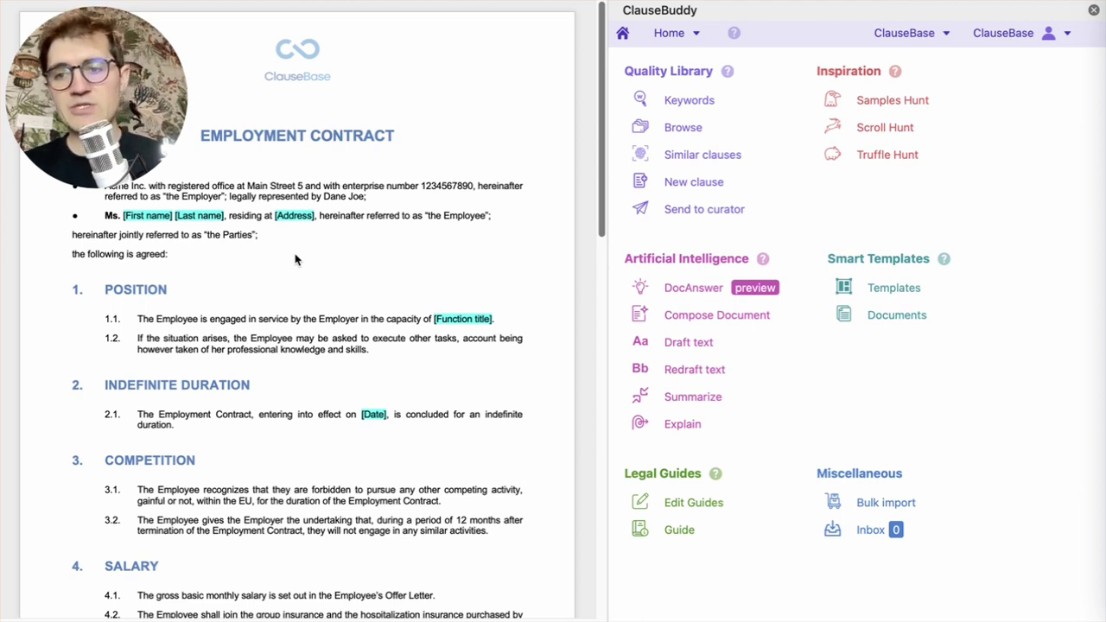
left_click_drag(125, 216, 173, 216)
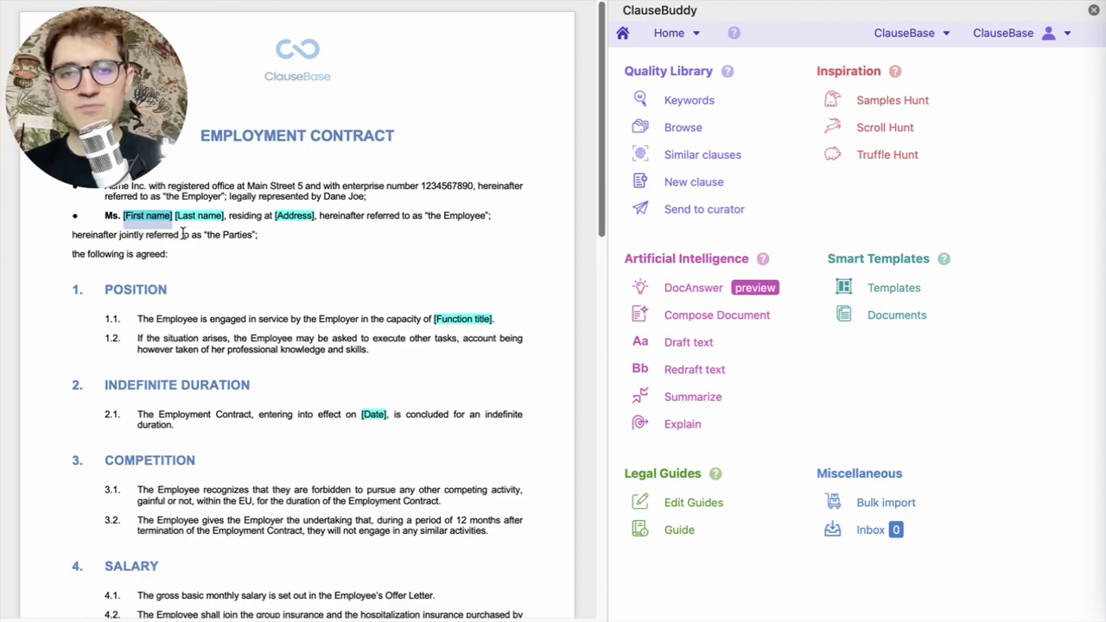
scroll(233, 311, "down", 2)
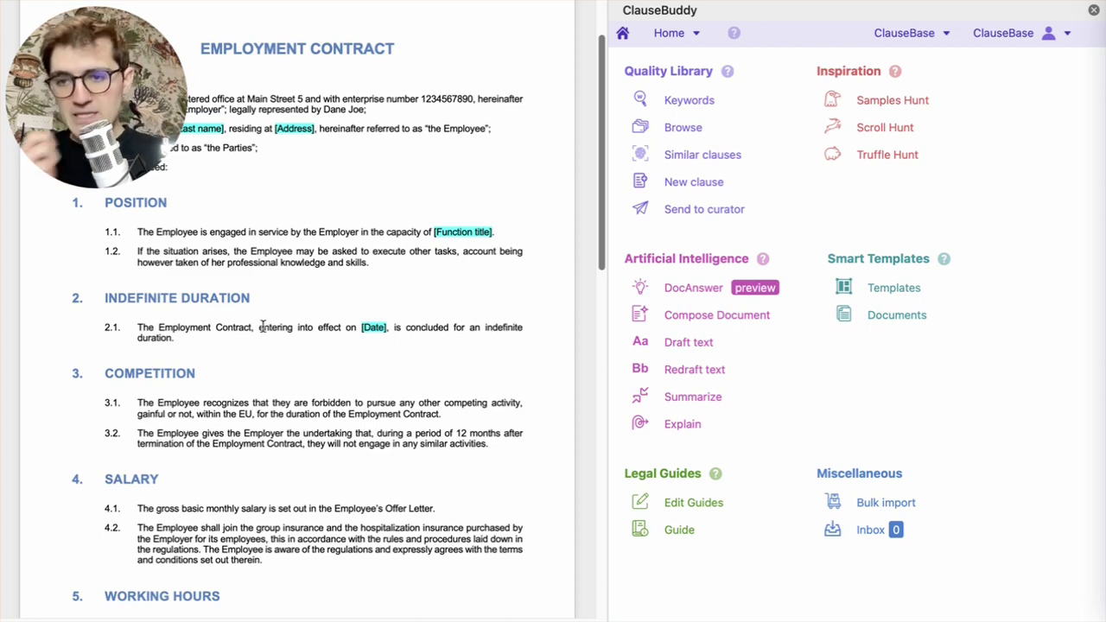
scroll(262, 327, "up", 2)
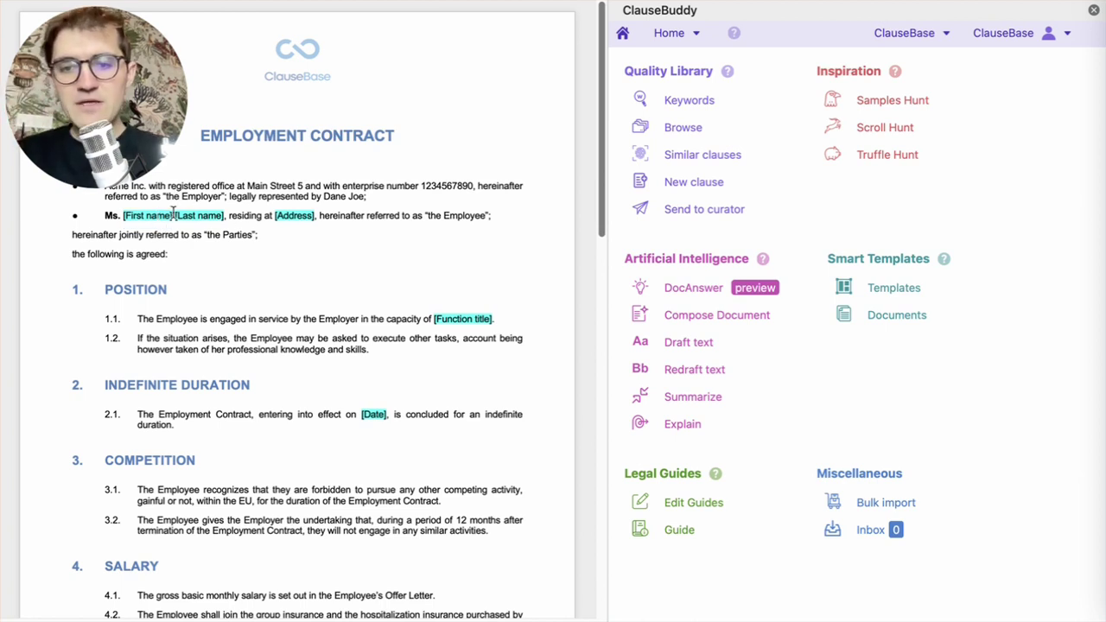
left_click(352, 286)
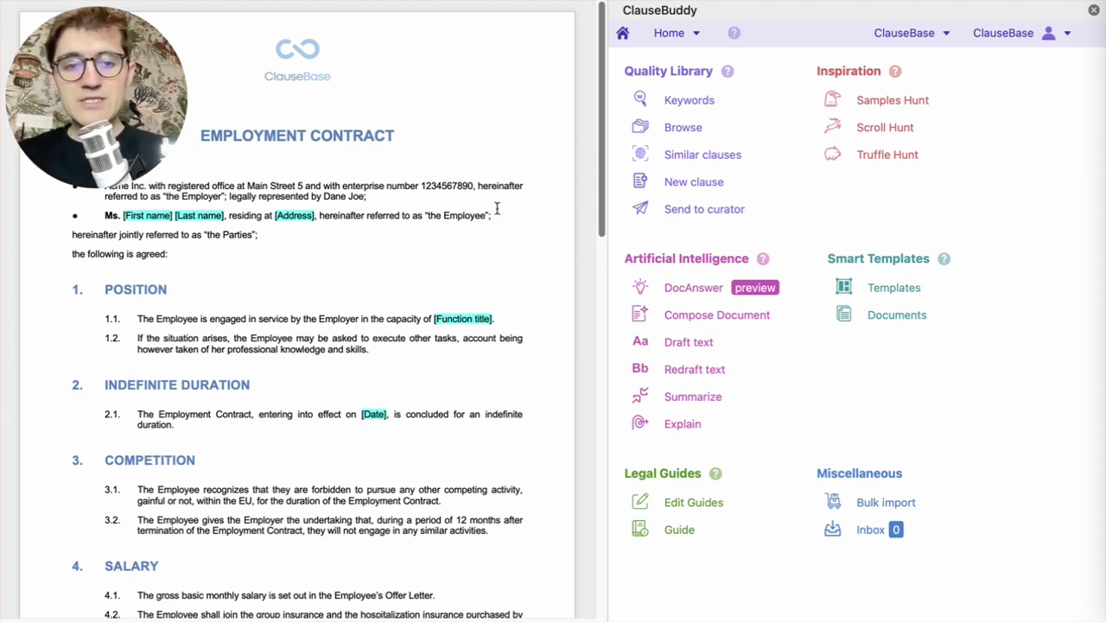
Create a new Untitled smart template by uploading the active contract document.
left_click(919, 293)
left_click(1018, 82)
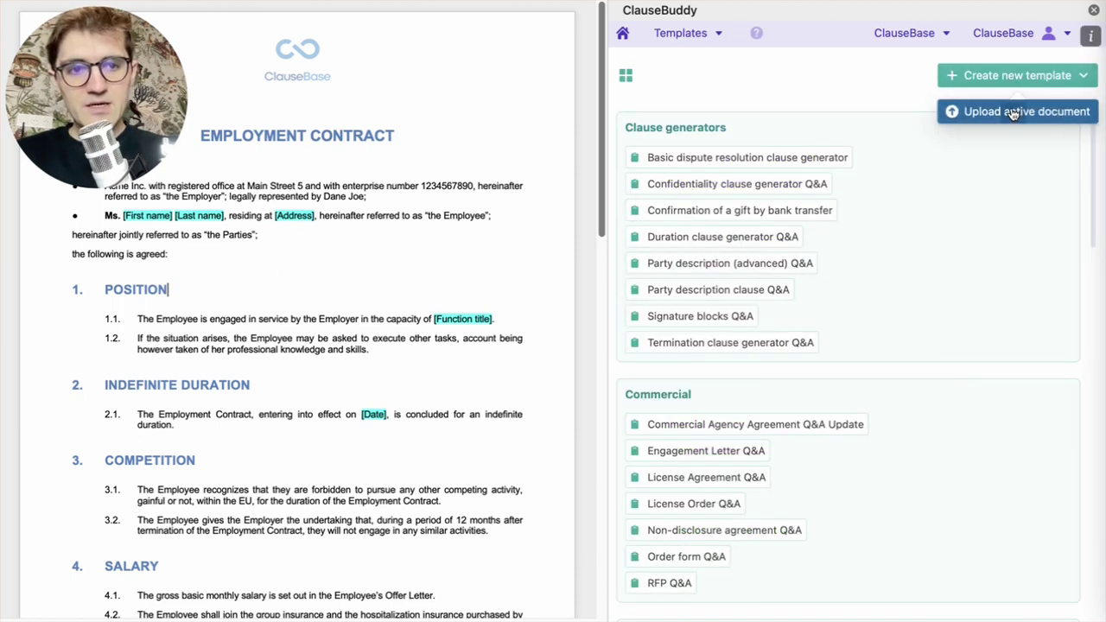
left_click(1014, 113)
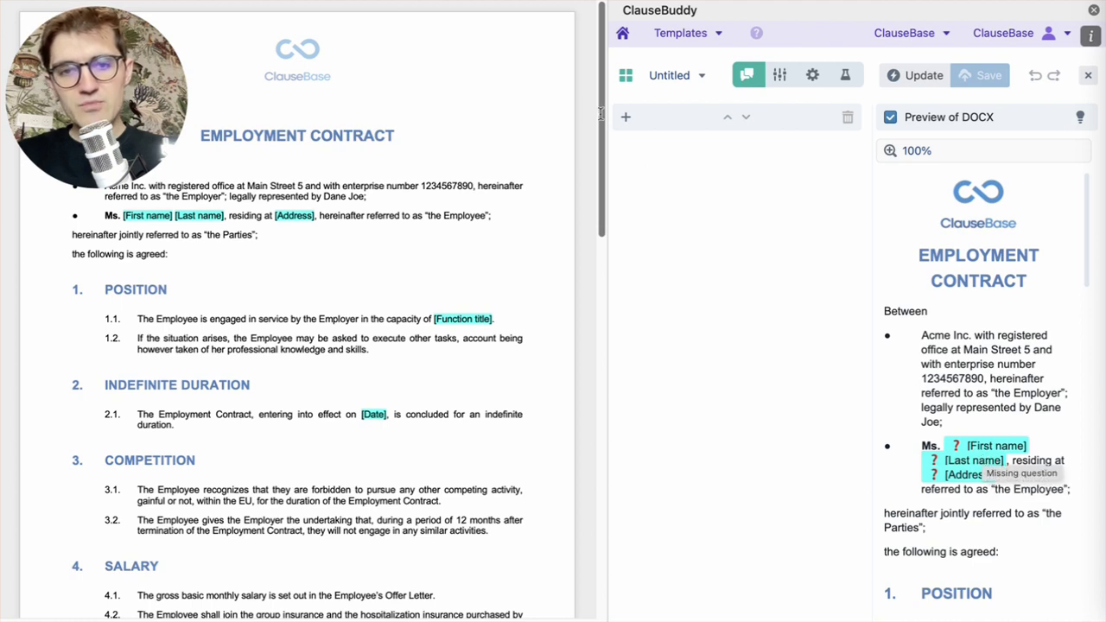
left_click(628, 117)
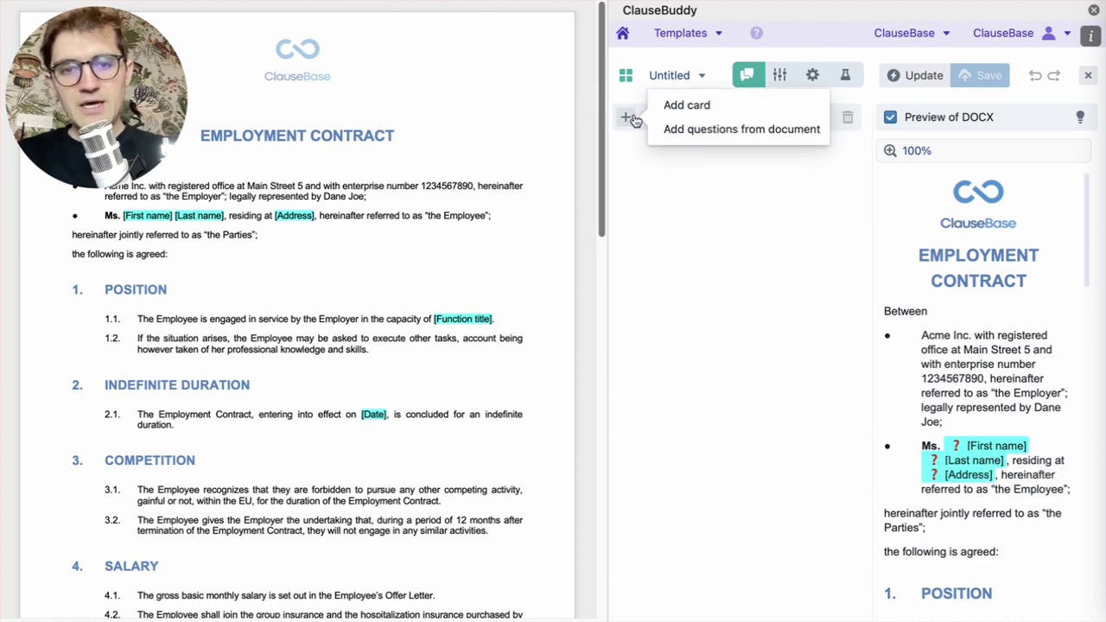
Add First name, Last name, Address, Function title and Date as Text questions in an 'Employment Agreement' card.
left_click(759, 132)
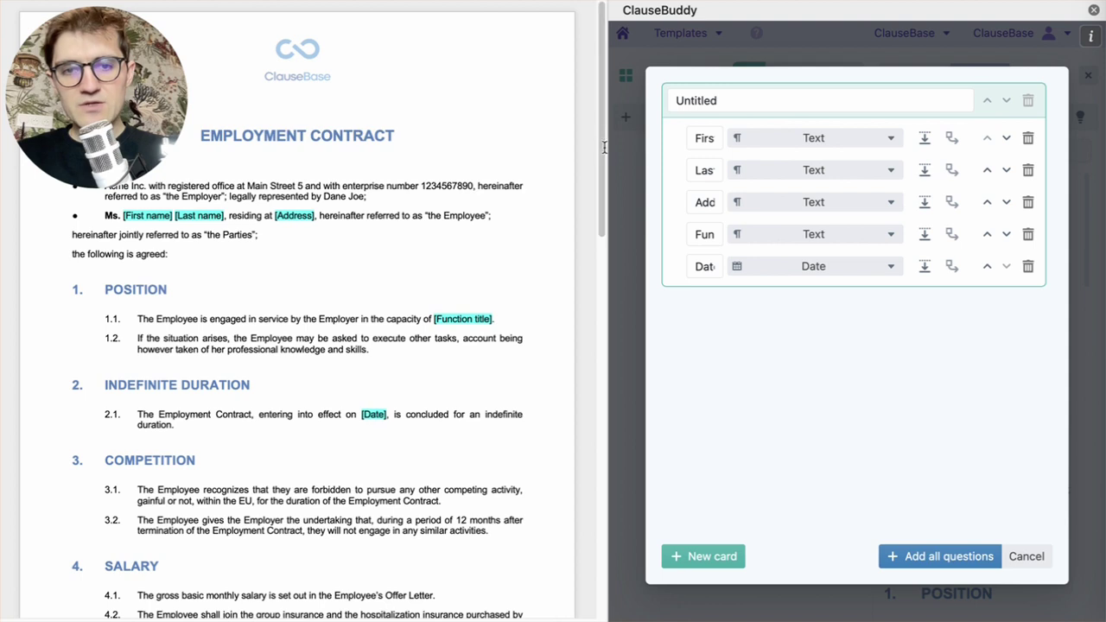
left_click_drag(608, 150, 525, 149)
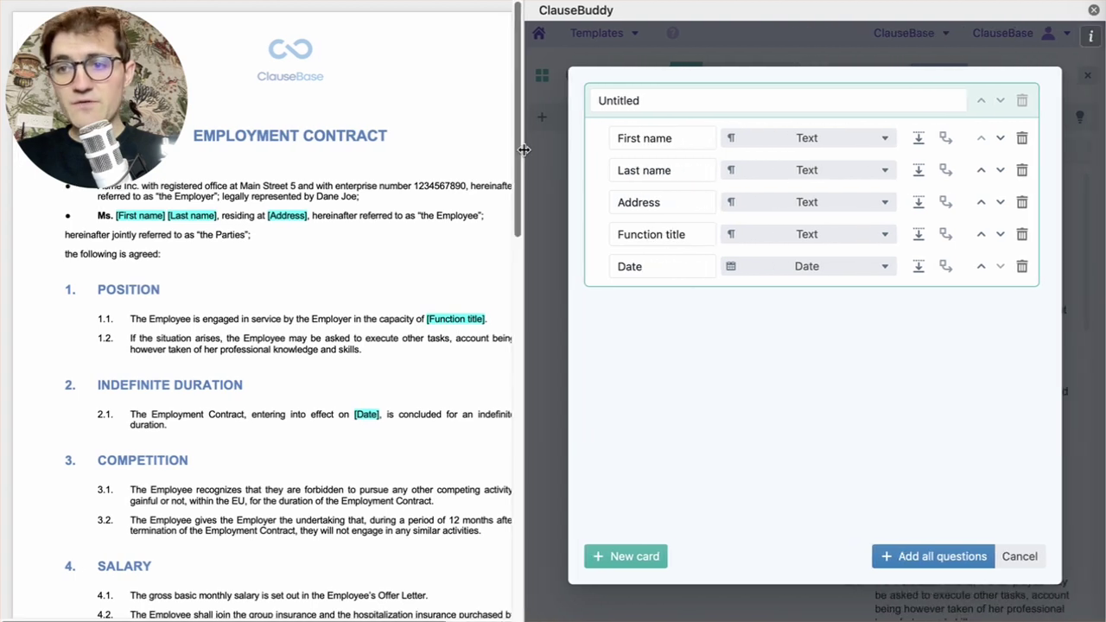
left_click(724, 101)
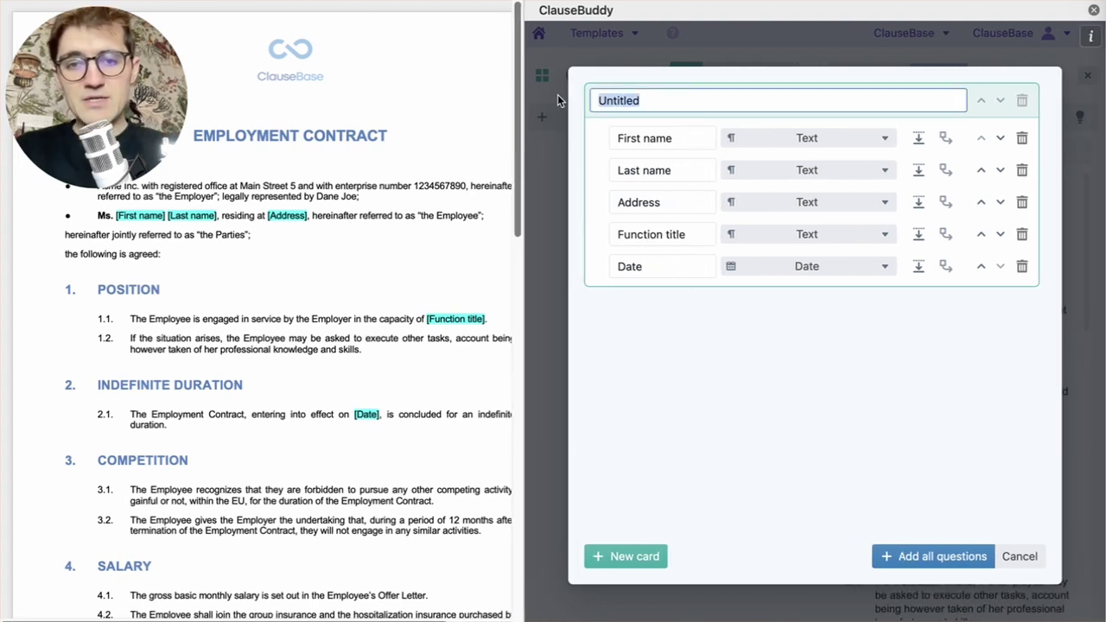
type("Employ")
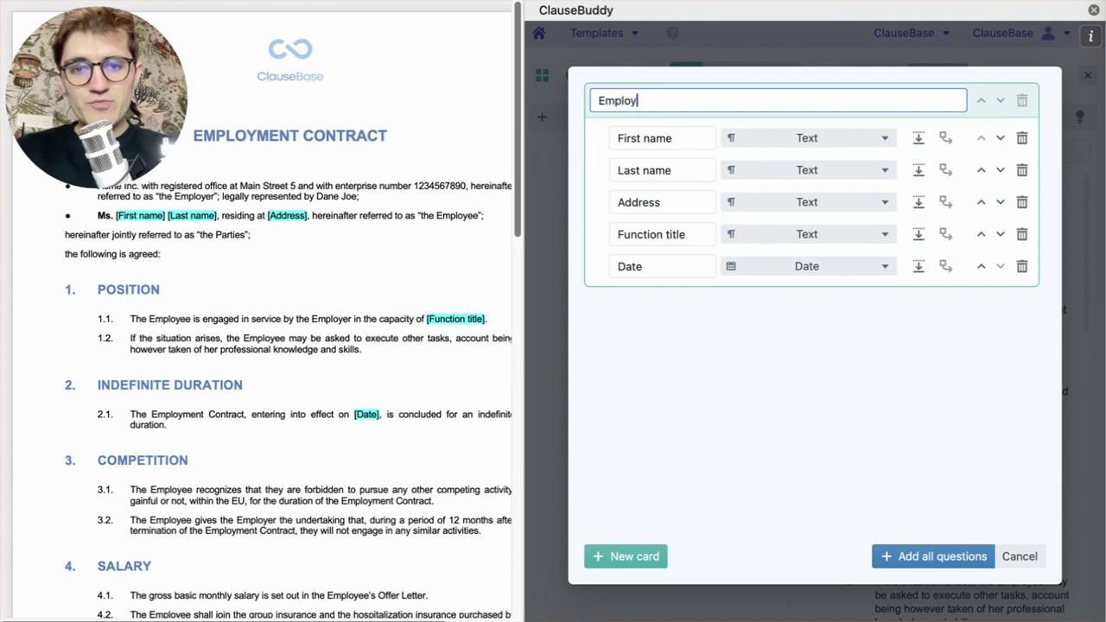
type("ment Agreement")
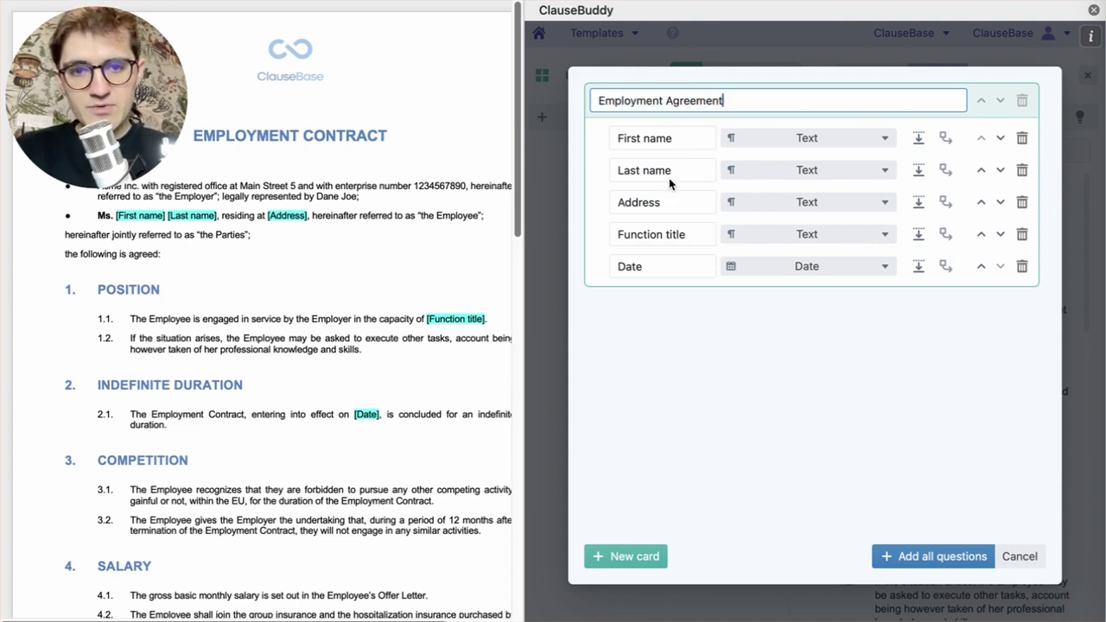
left_click(787, 141)
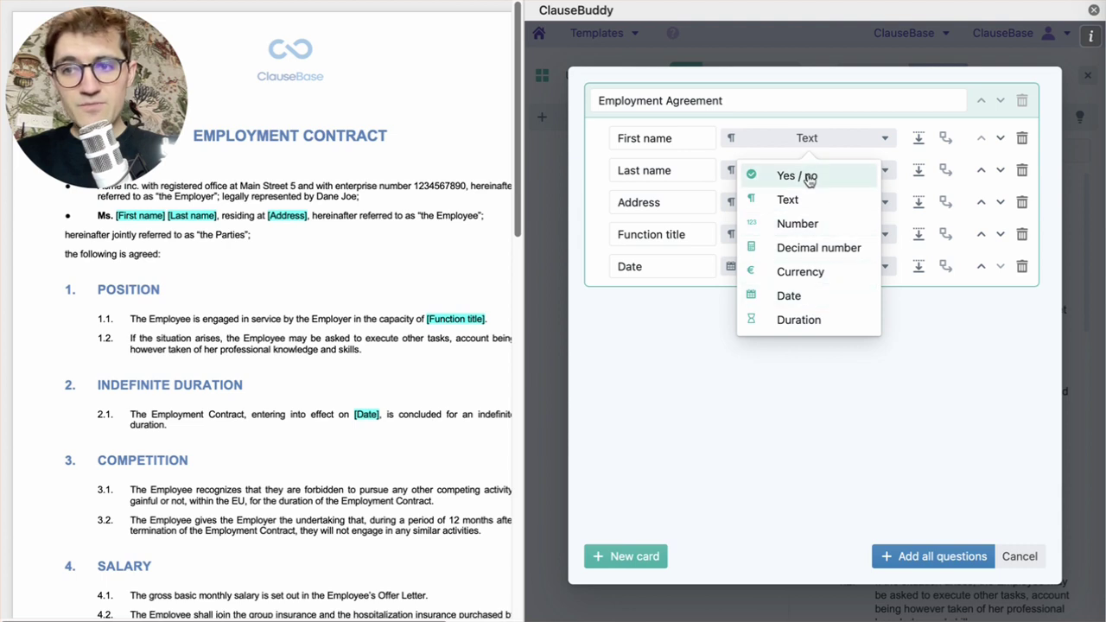
left_click(671, 346)
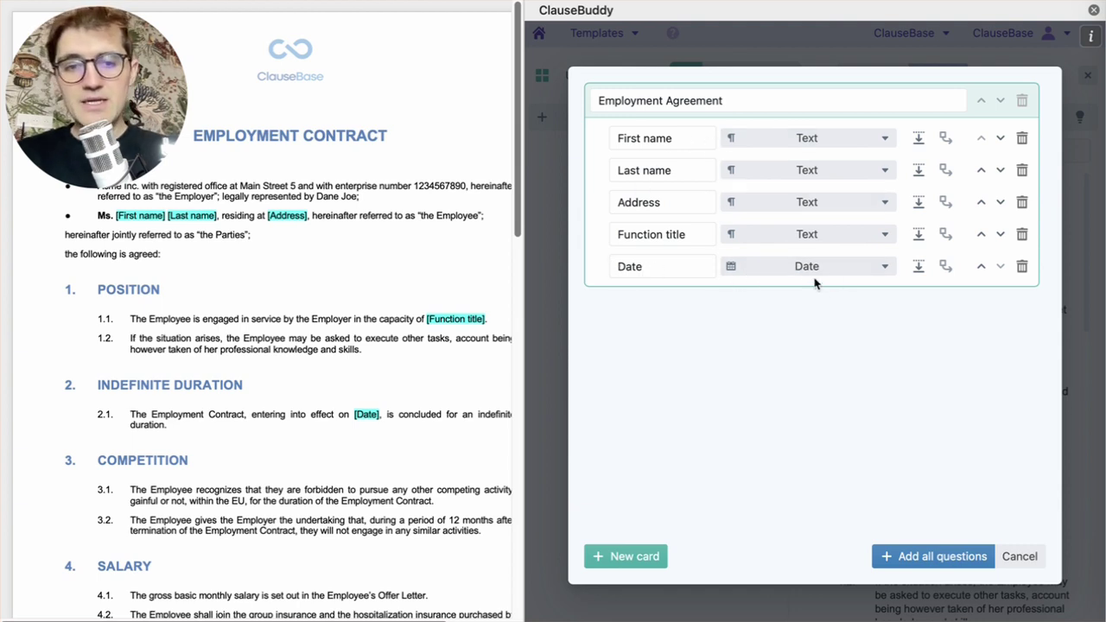
left_click(931, 560)
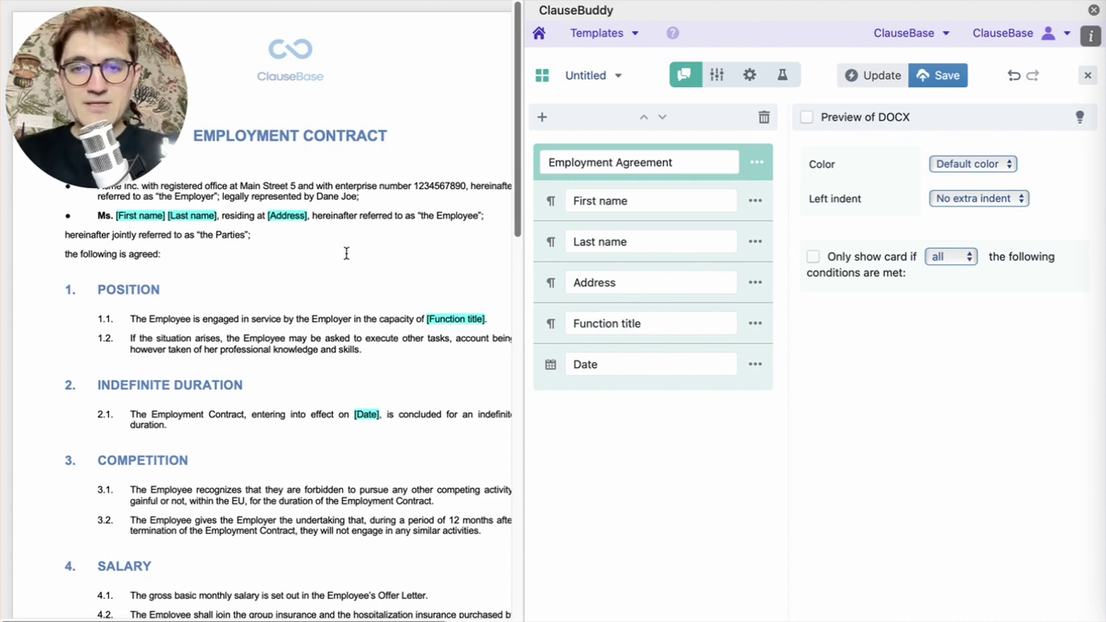
left_click(784, 75)
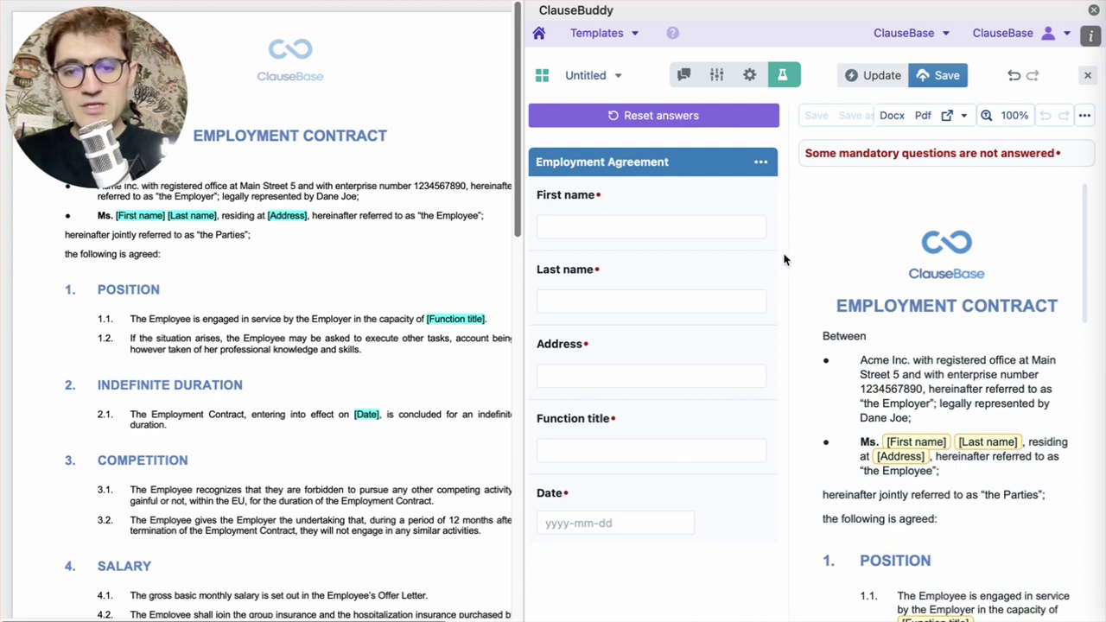
left_click(625, 225)
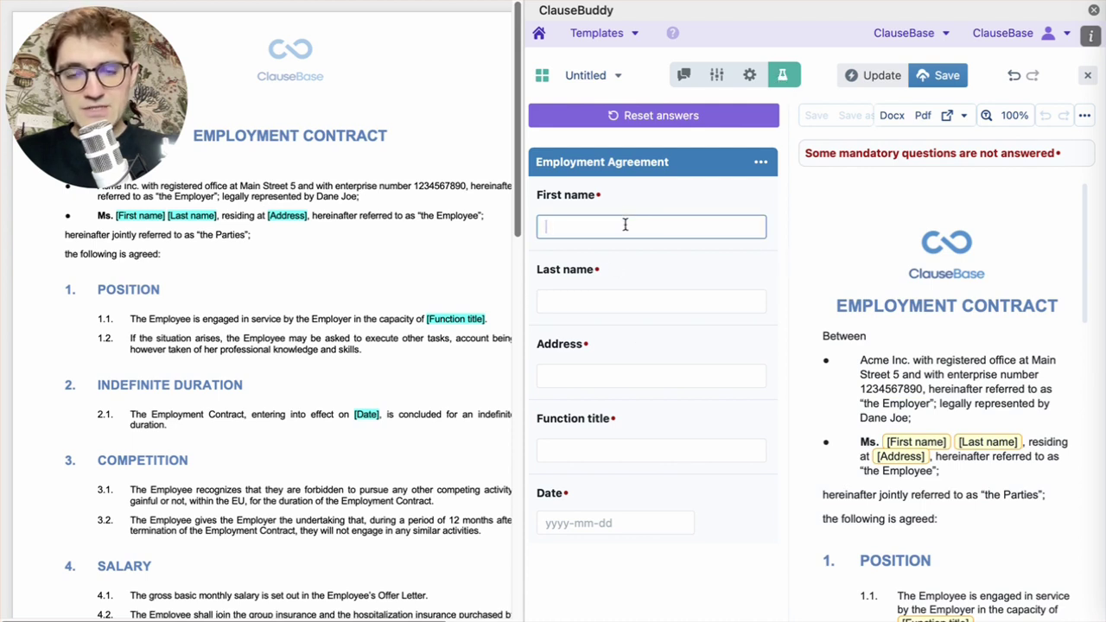
type("qsdfqs")
key("Tab")
type("dfqsdfqsdf")
left_click(622, 372)
type("Qsdfqsdf")
left_click(904, 417)
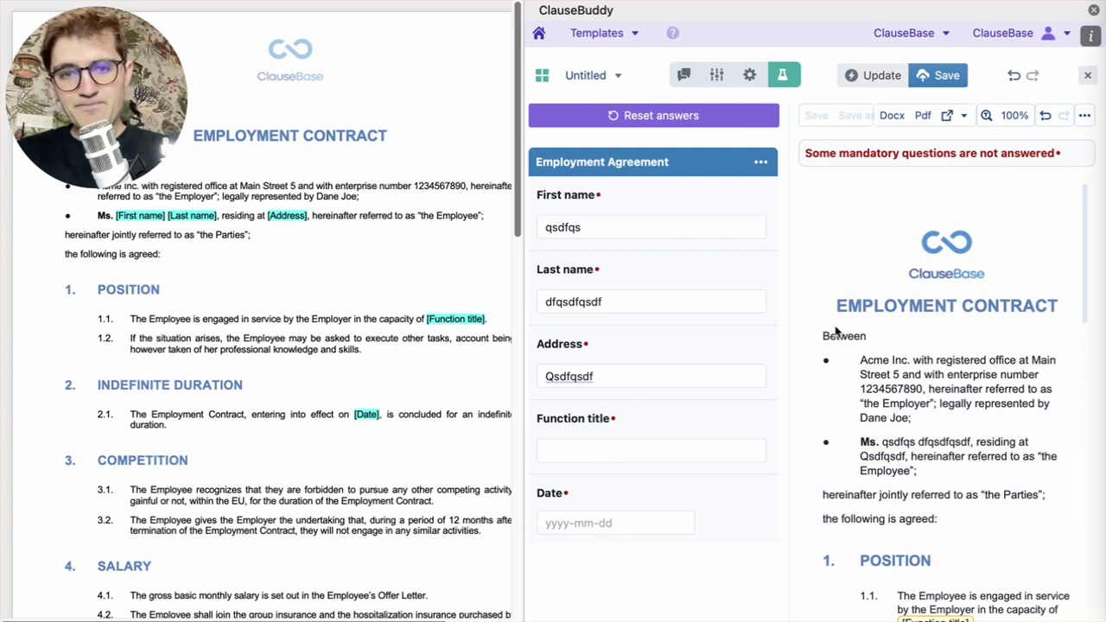
Locate the COMPETITION heading with clauses 3.1 and 3.2 and place the cursor before COMPETITION.
left_click(683, 77)
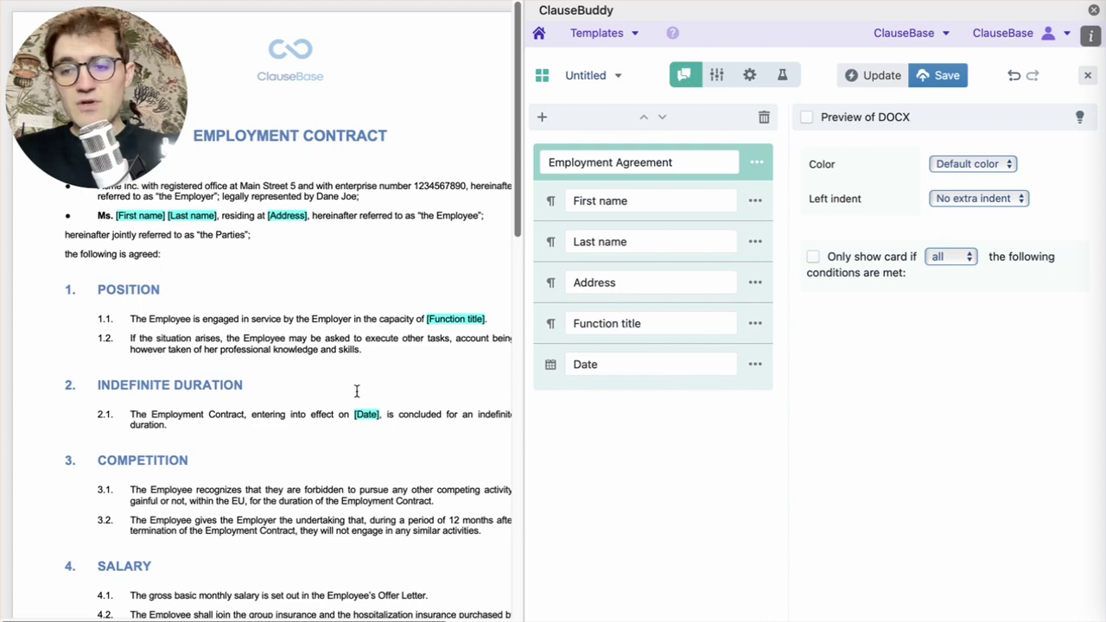
scroll(305, 441, "down", 3)
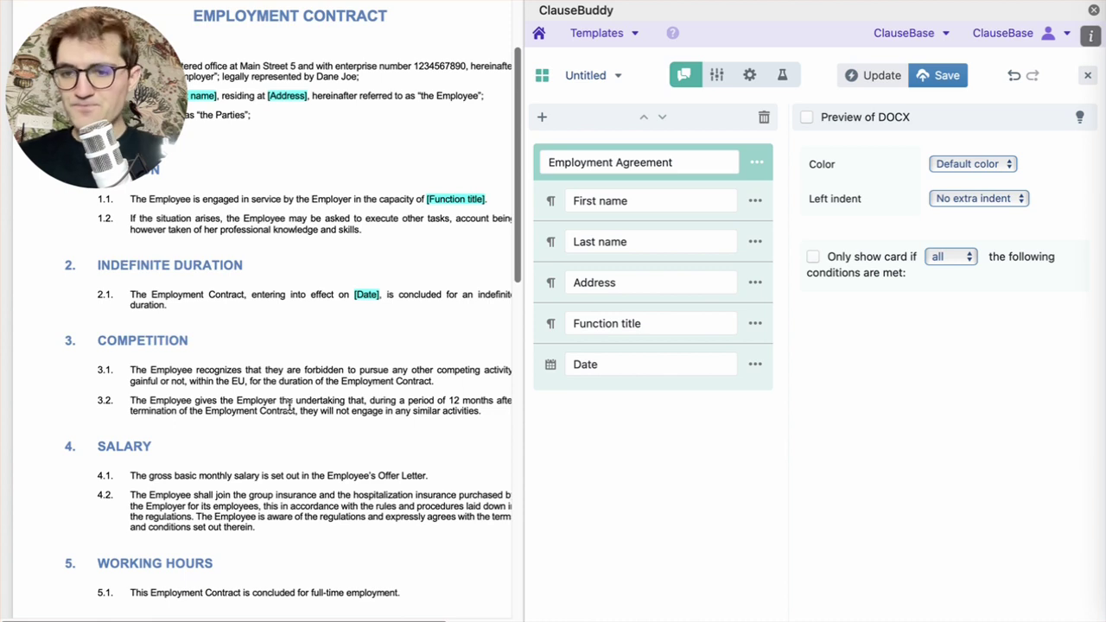
left_click(98, 341)
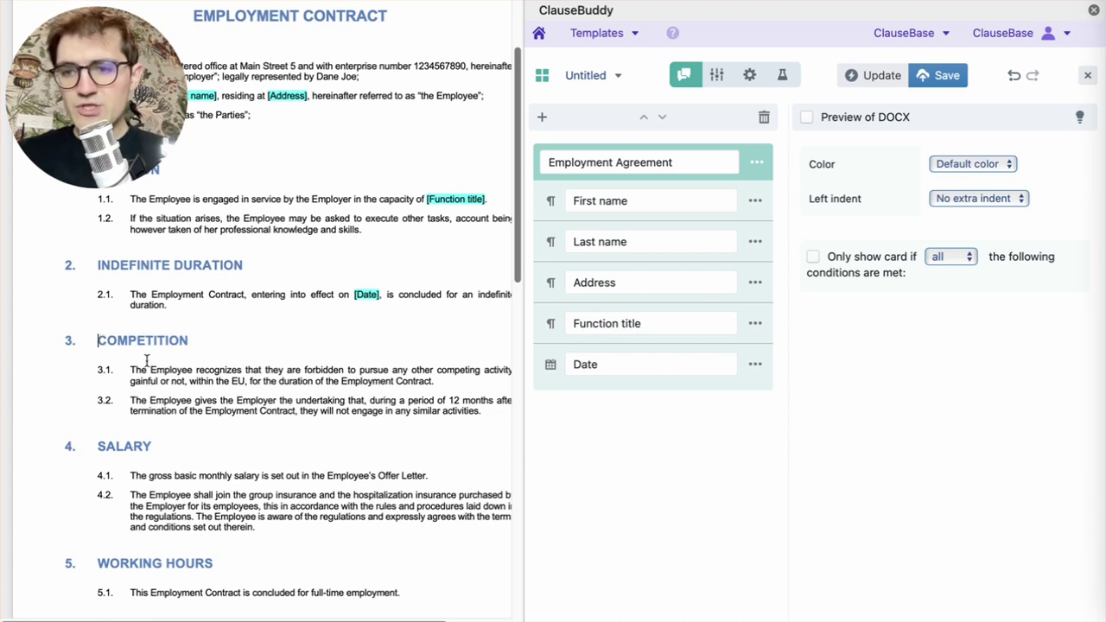
left_click_drag(94, 341, 504, 415)
left_click(398, 405)
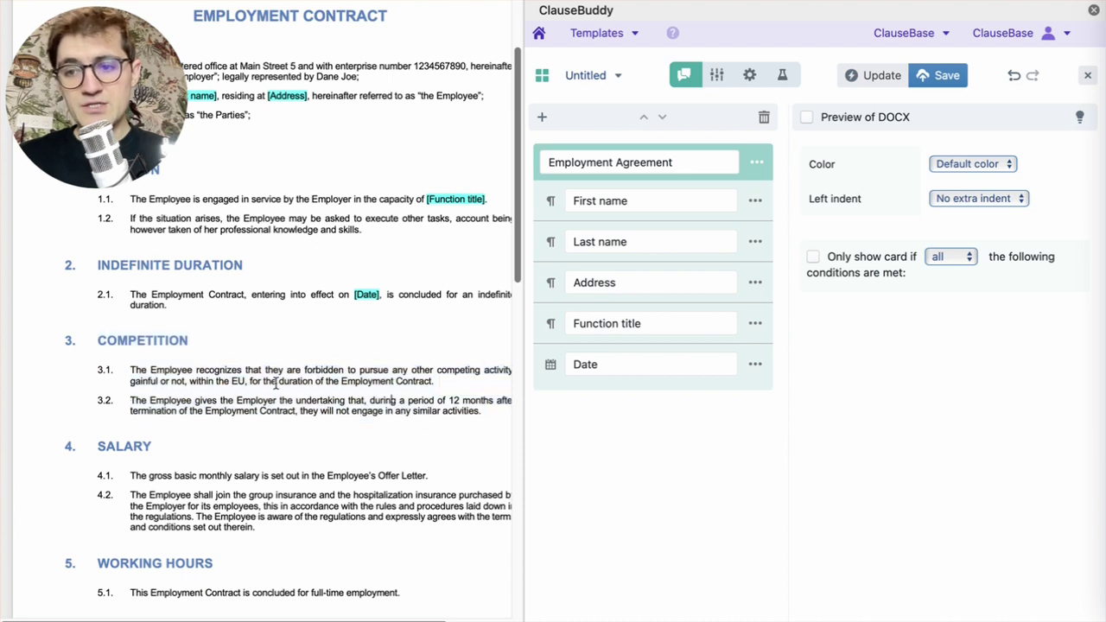
left_click(90, 344)
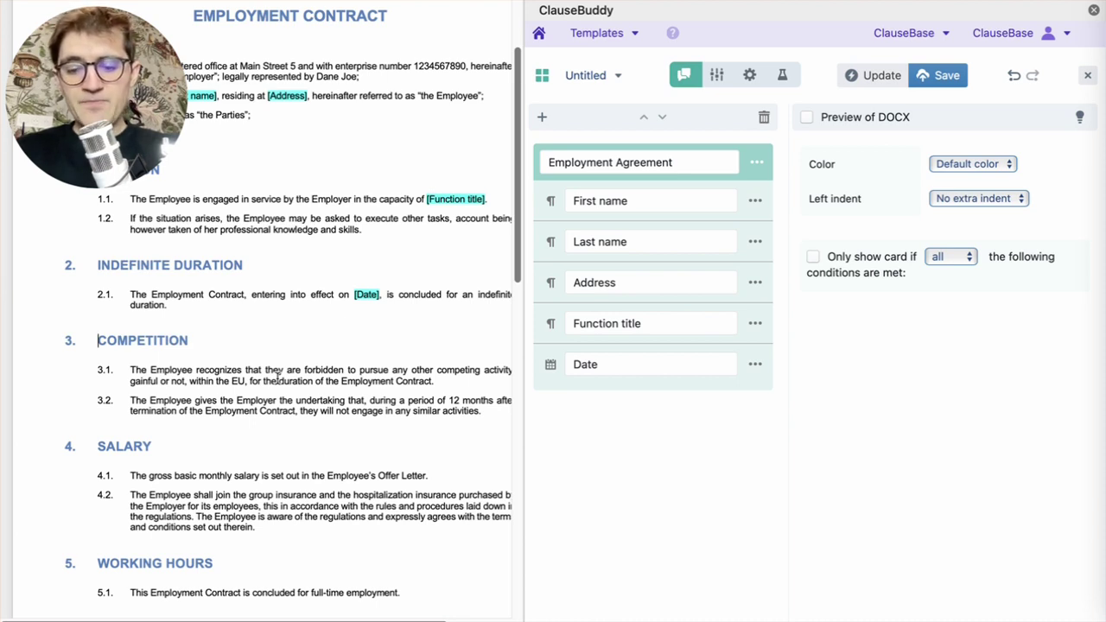
Prefix heading 3 with 'NON-COMPETE APPLICABLE? = TRUE:' and highlight that condition in cyan.
type("NON-COMPETE APP")
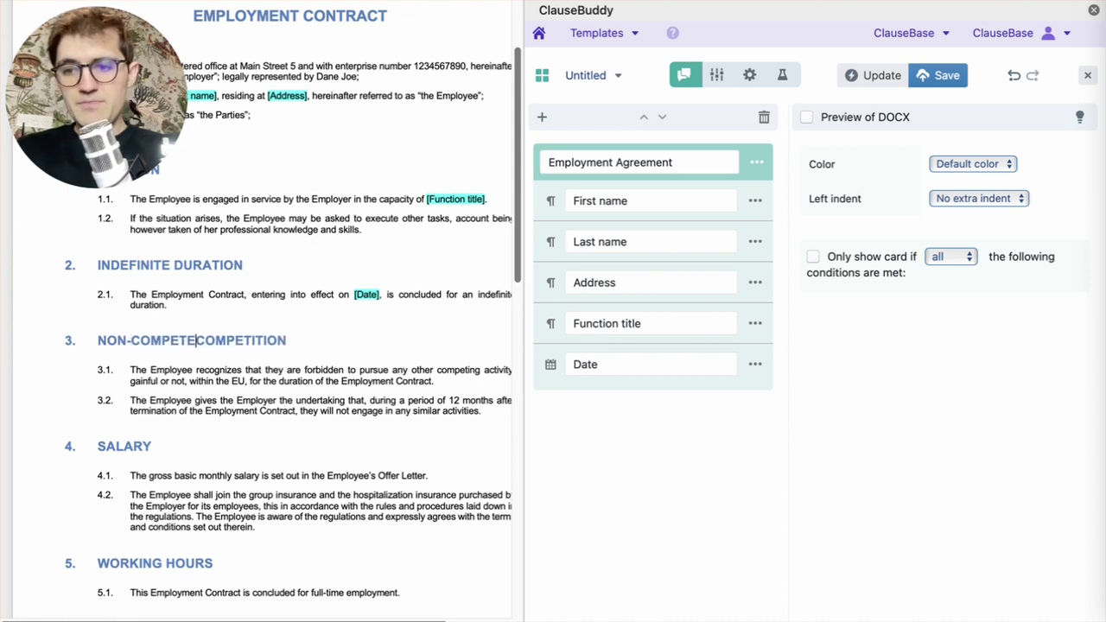
type("LICABLE?")
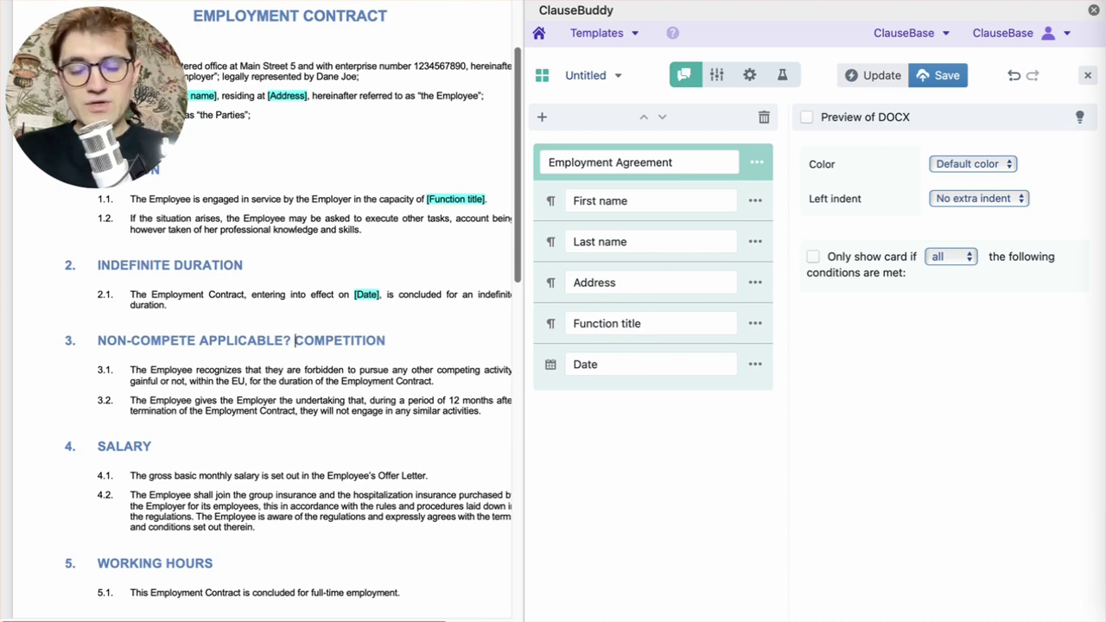
type("= ")
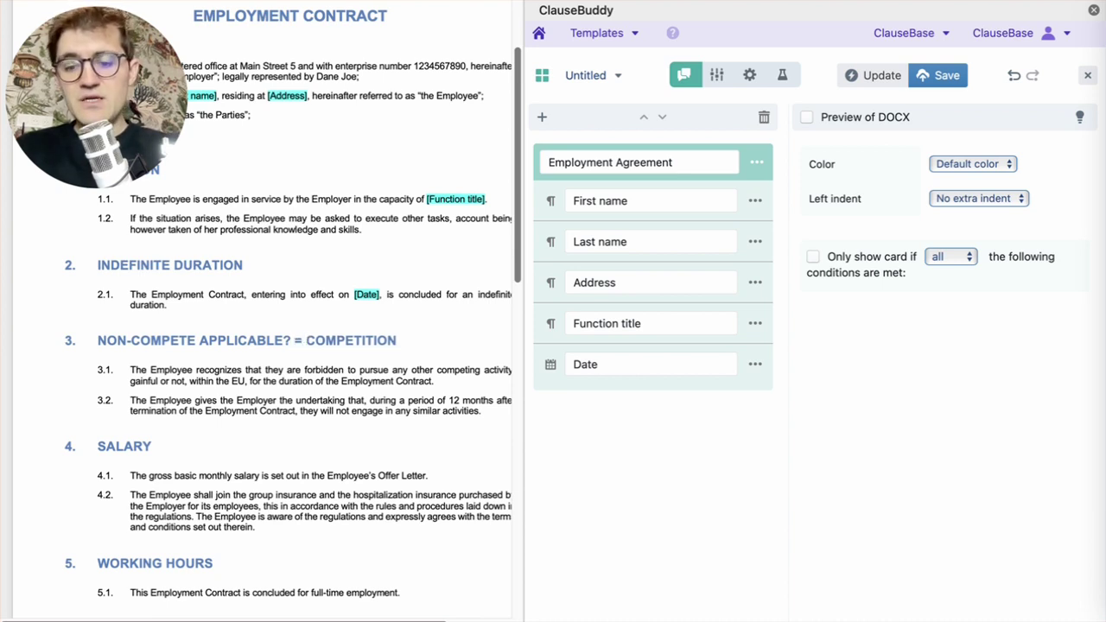
type("TRUE")
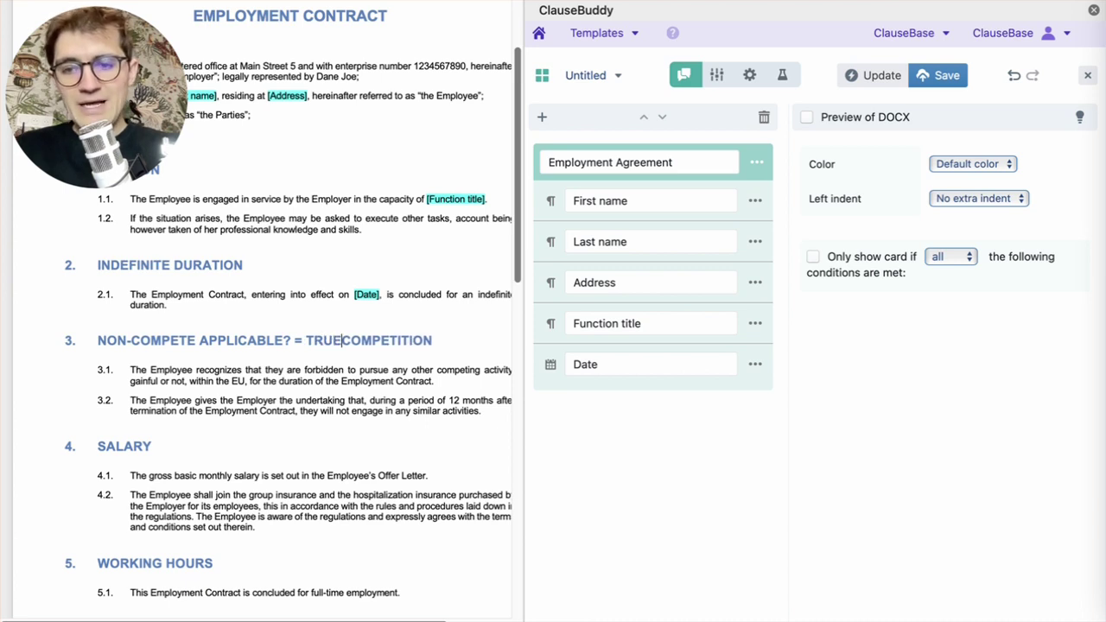
type(":")
key("BackSpace")
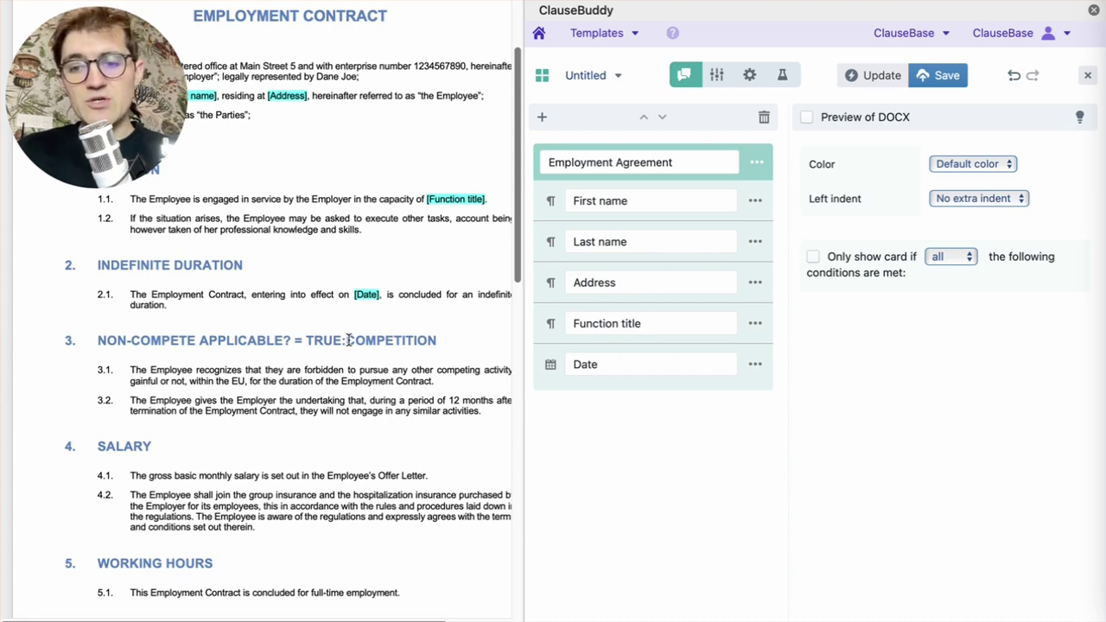
left_click_drag(347, 340, 104, 332)
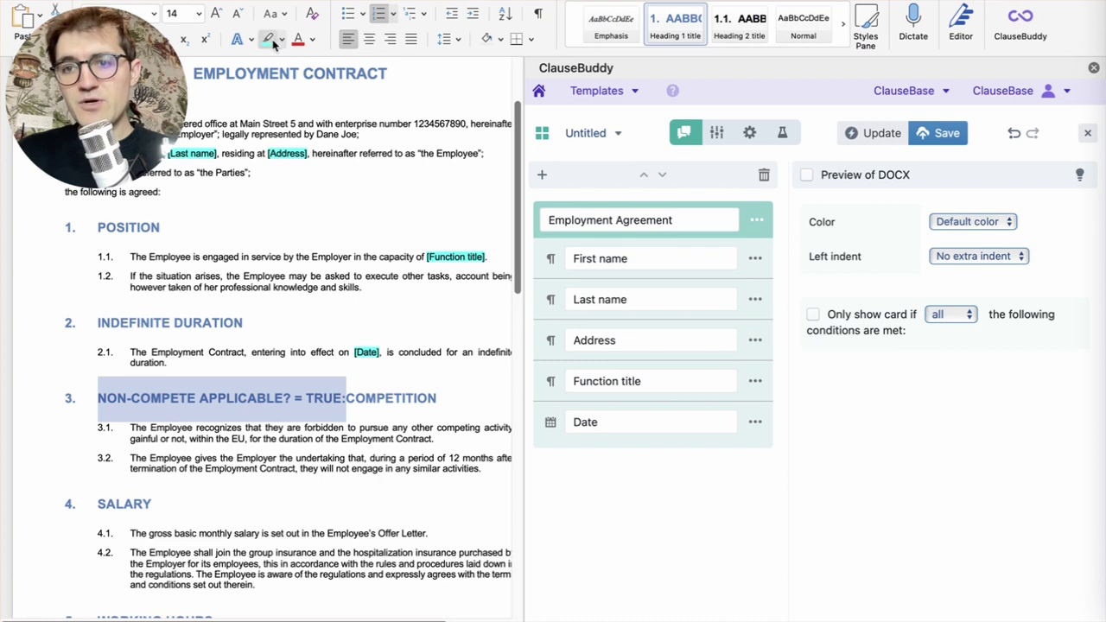
left_click(268, 39)
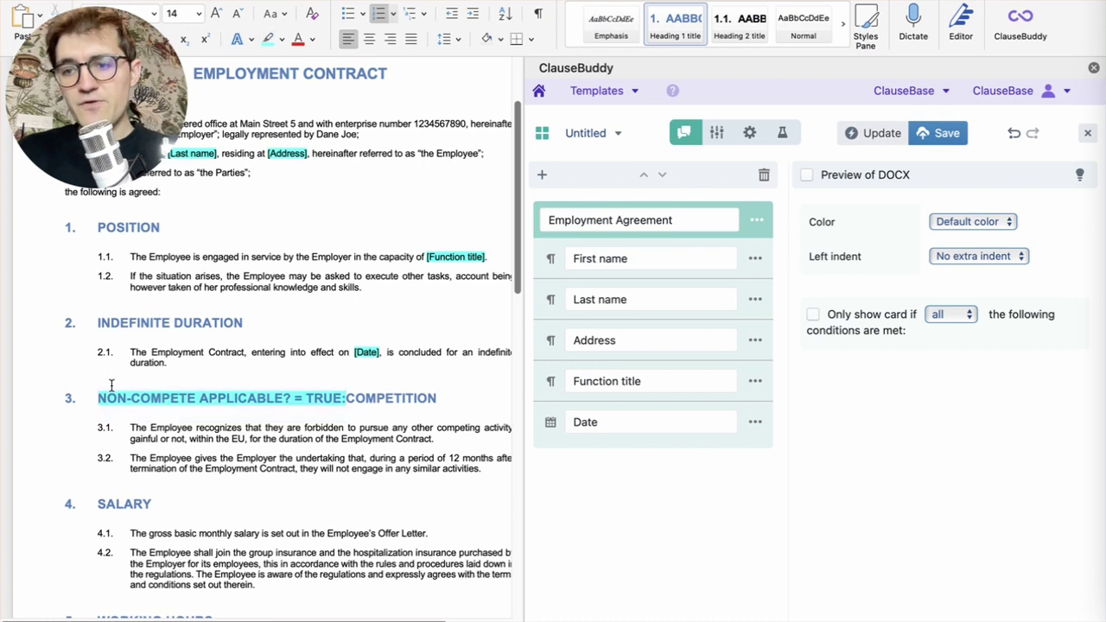
left_click_drag(106, 392, 335, 398)
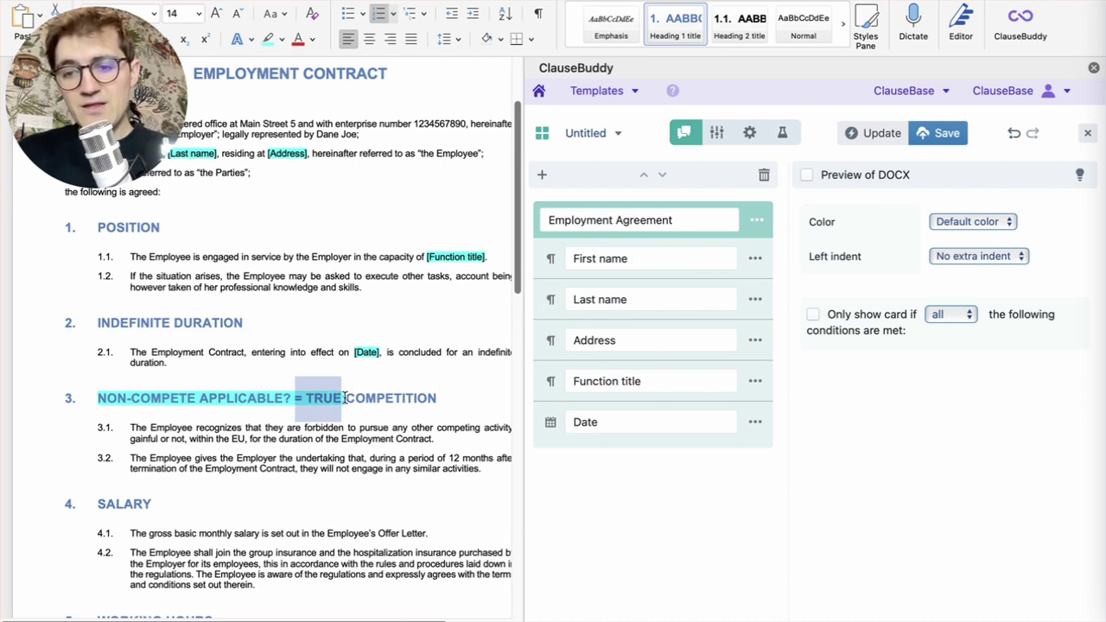
left_click_drag(346, 397, 434, 399)
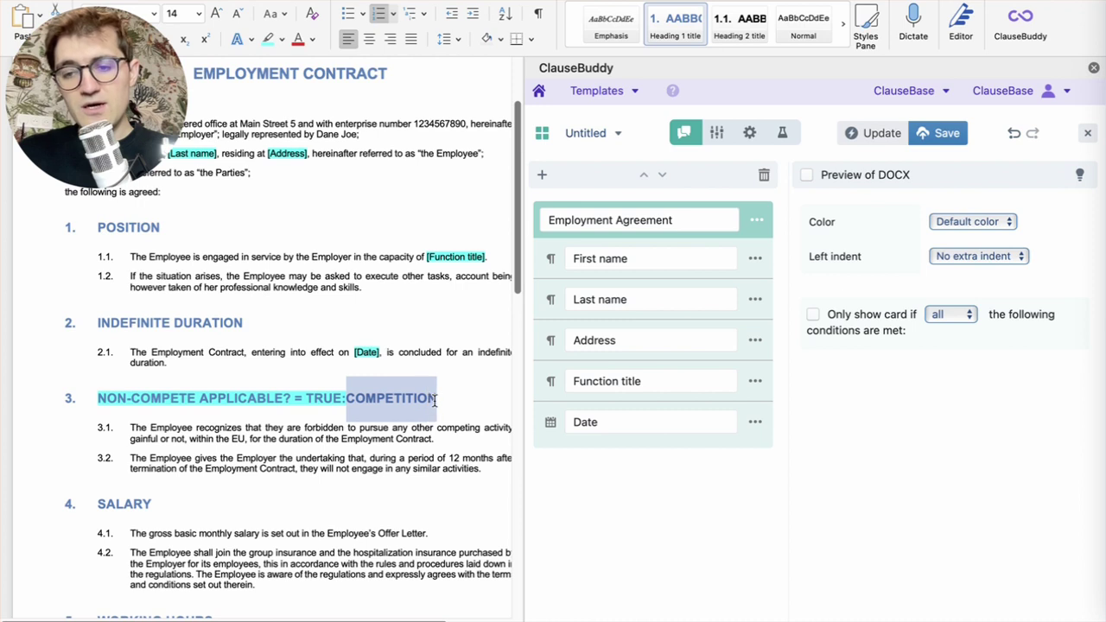
left_click_drag(305, 398, 344, 399)
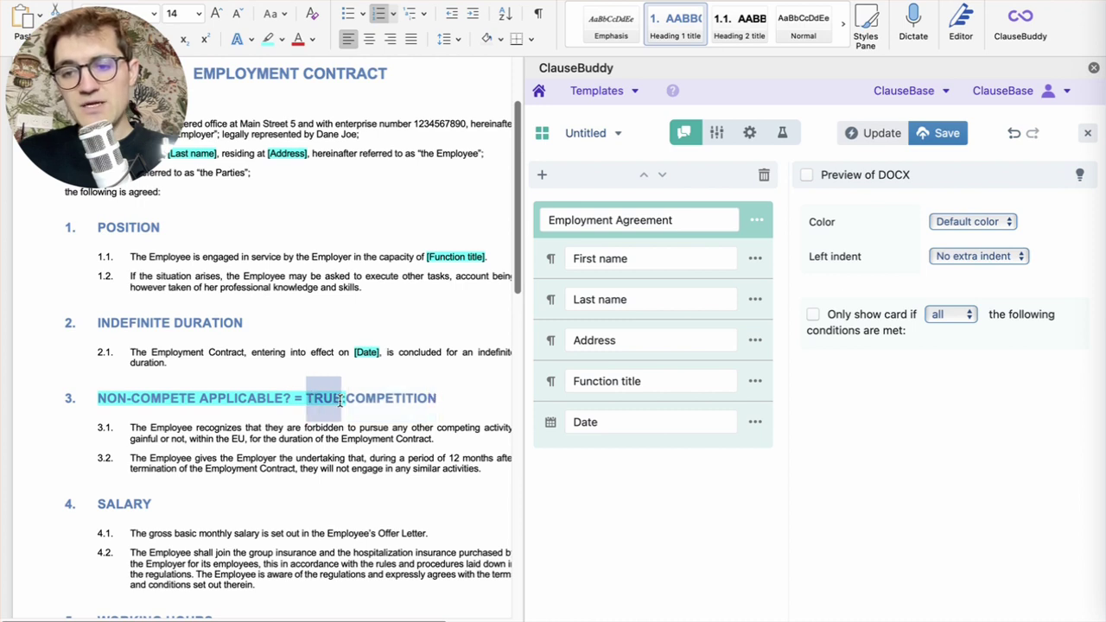
left_click(234, 399)
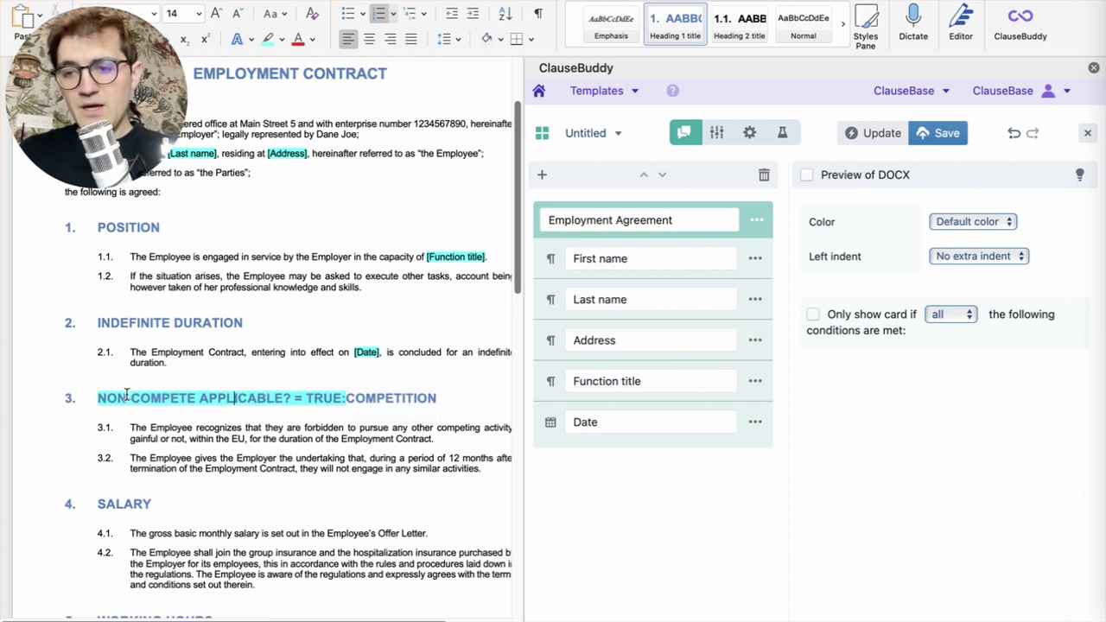
Paste the heading's condition before clauses 3.1 and 3.2, then update the template's DOCX contents.
left_click_drag(97, 397, 344, 398)
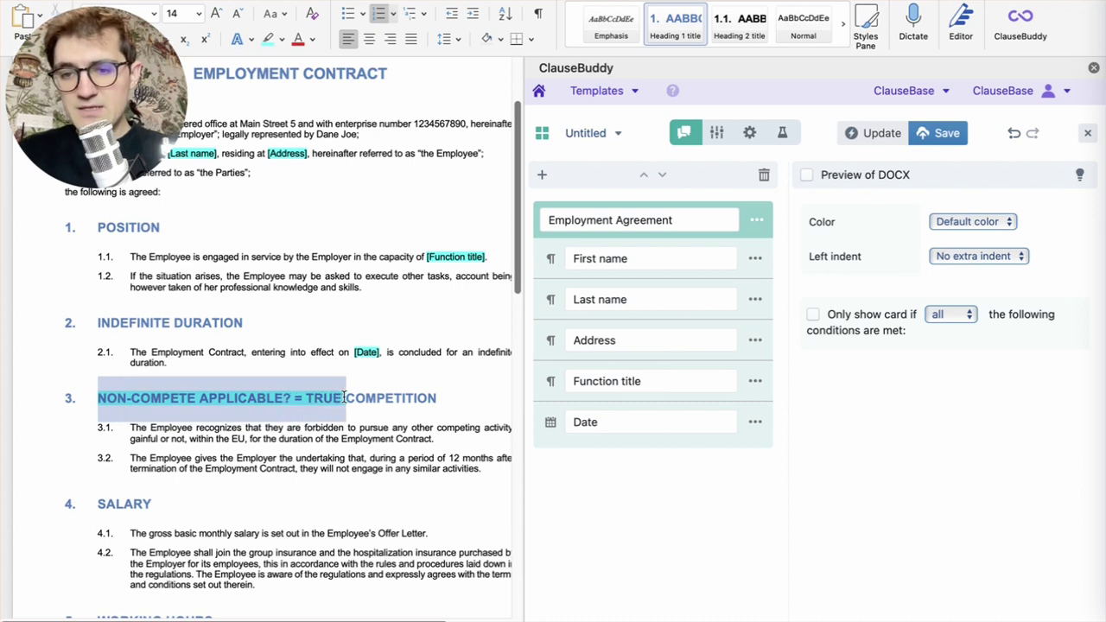
left_click(130, 428)
type("Non-compete applicable? = true:")
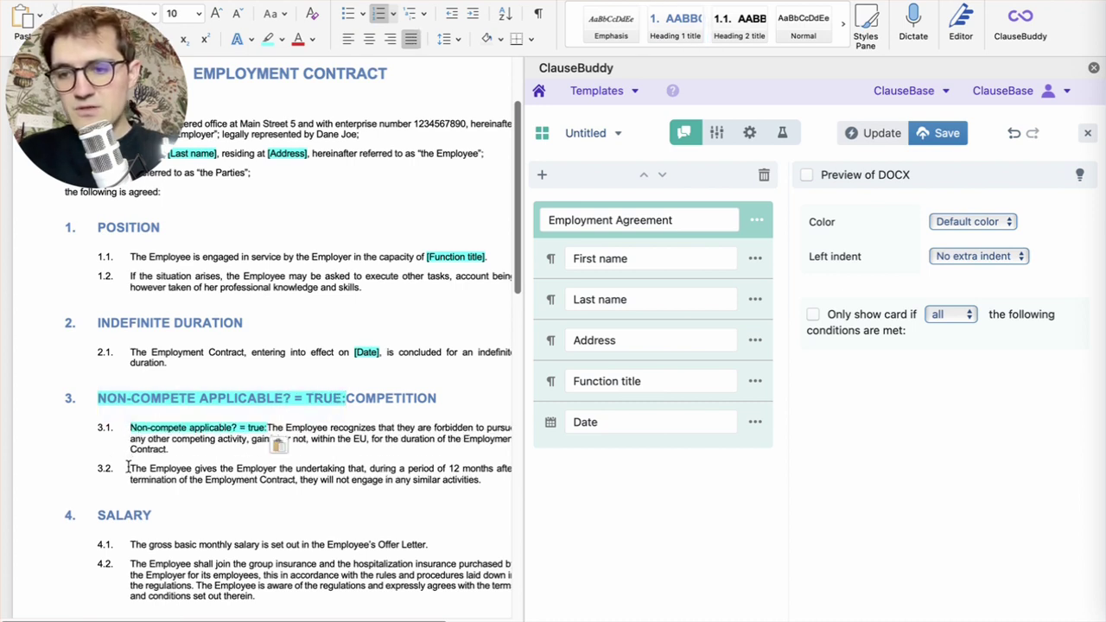
left_click(130, 469)
type("Non-compete applicable? = true:")
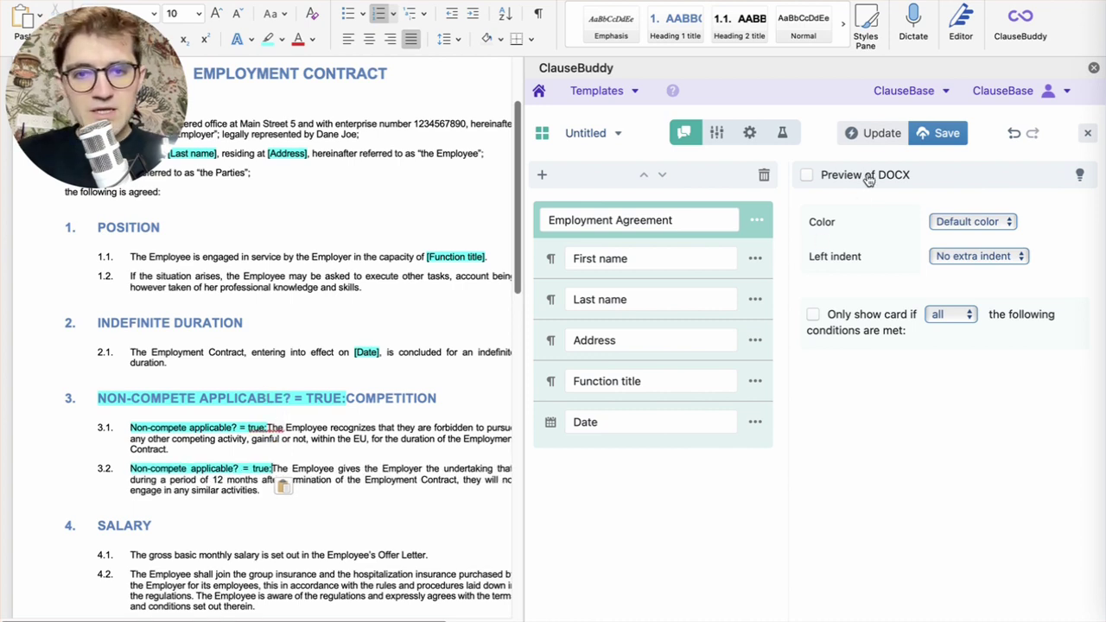
left_click(869, 134)
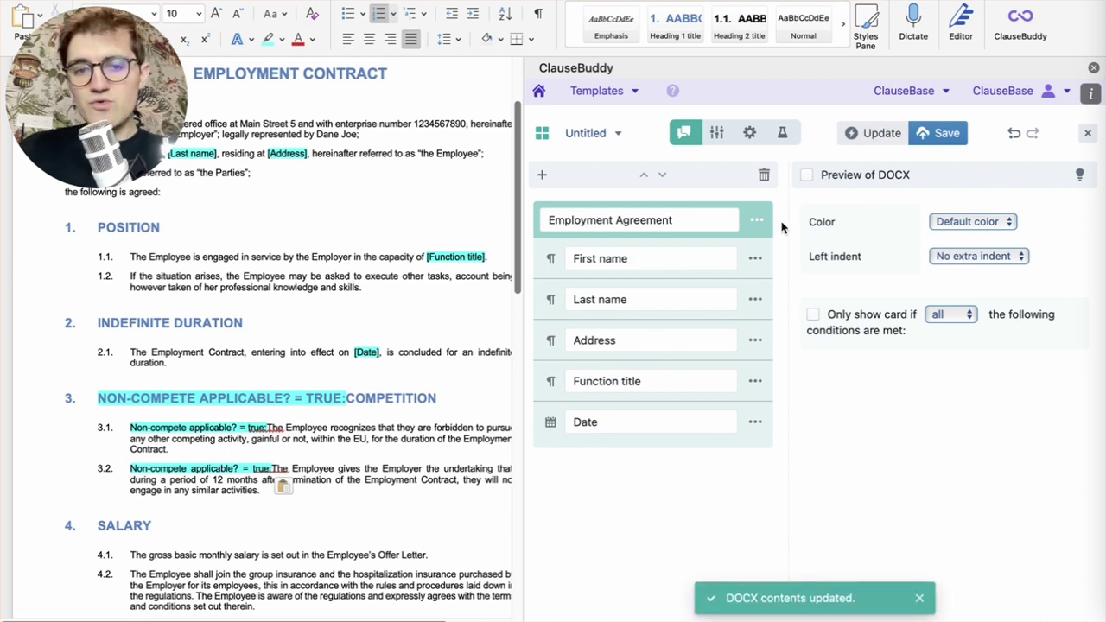
Add a 'Non-compete' card holding 'Non-compete applicable?' as a Yes / no question.
left_click(542, 173)
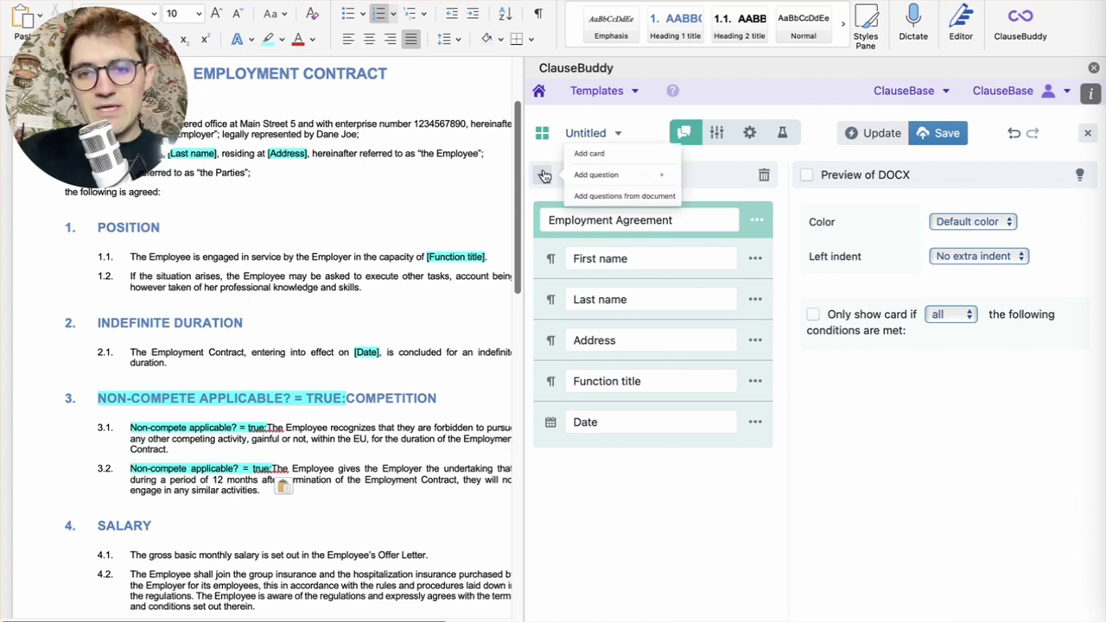
left_click(643, 209)
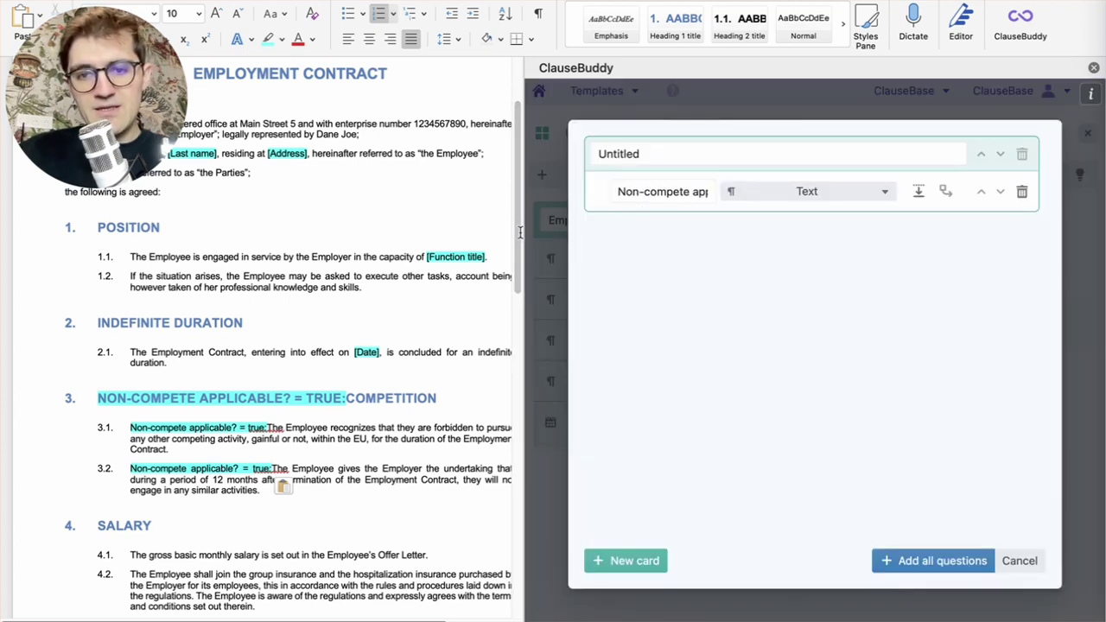
left_click_drag(524, 238, 438, 229)
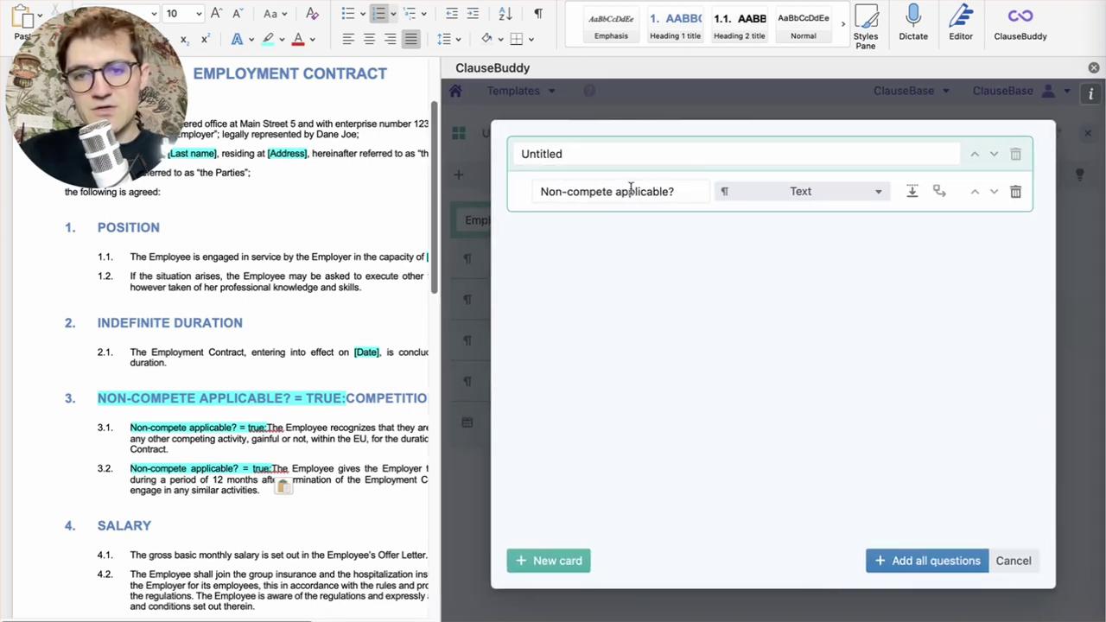
double_click(604, 162)
type("Non-")
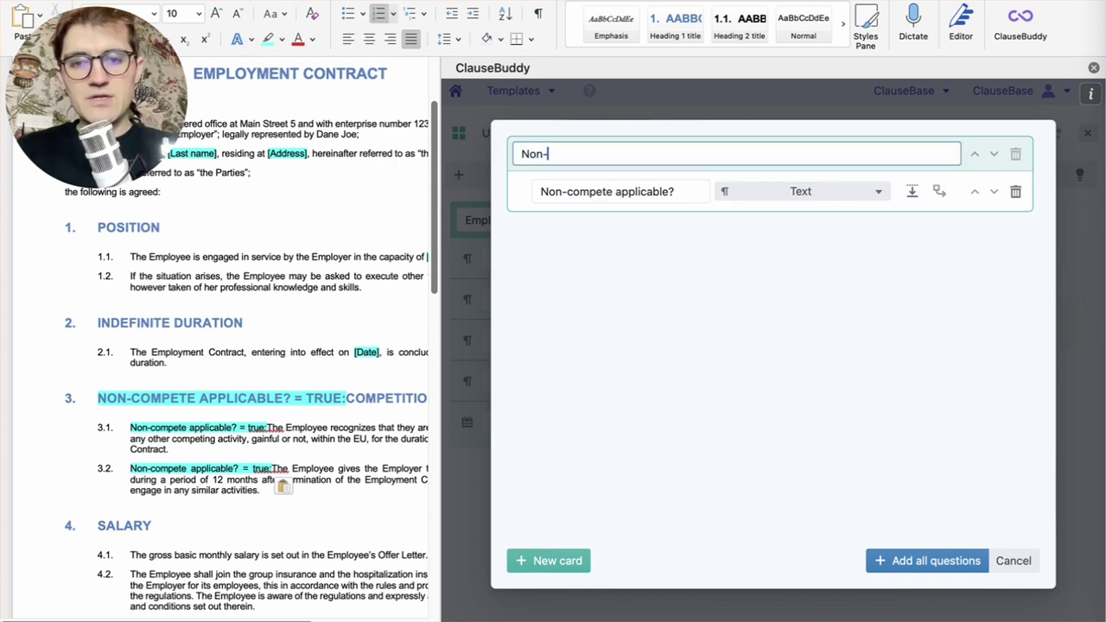
type("compete")
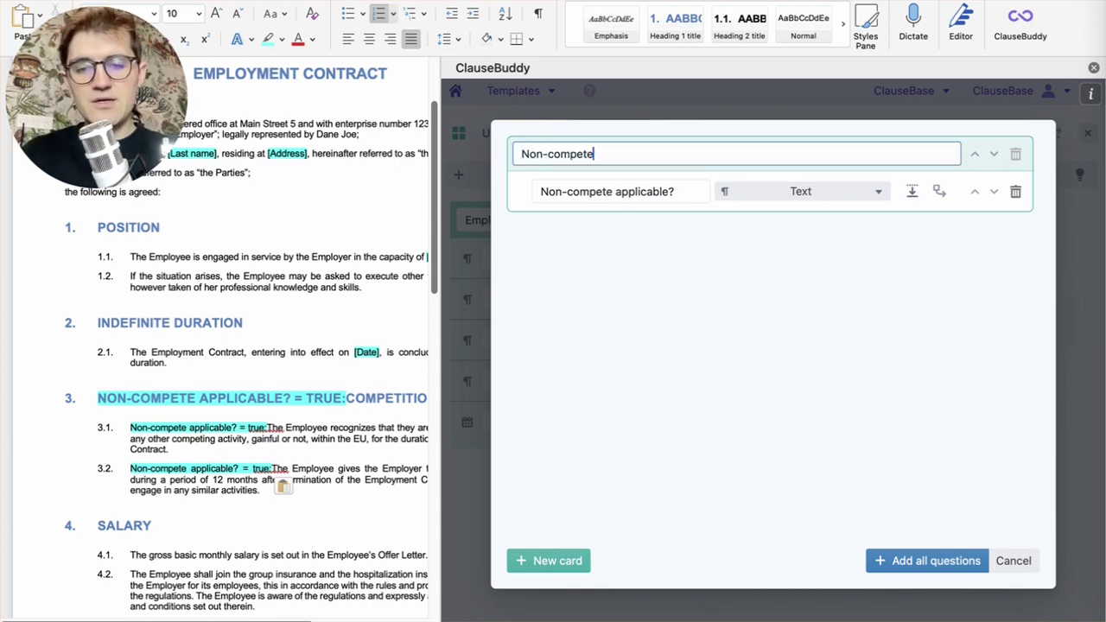
left_click(798, 190)
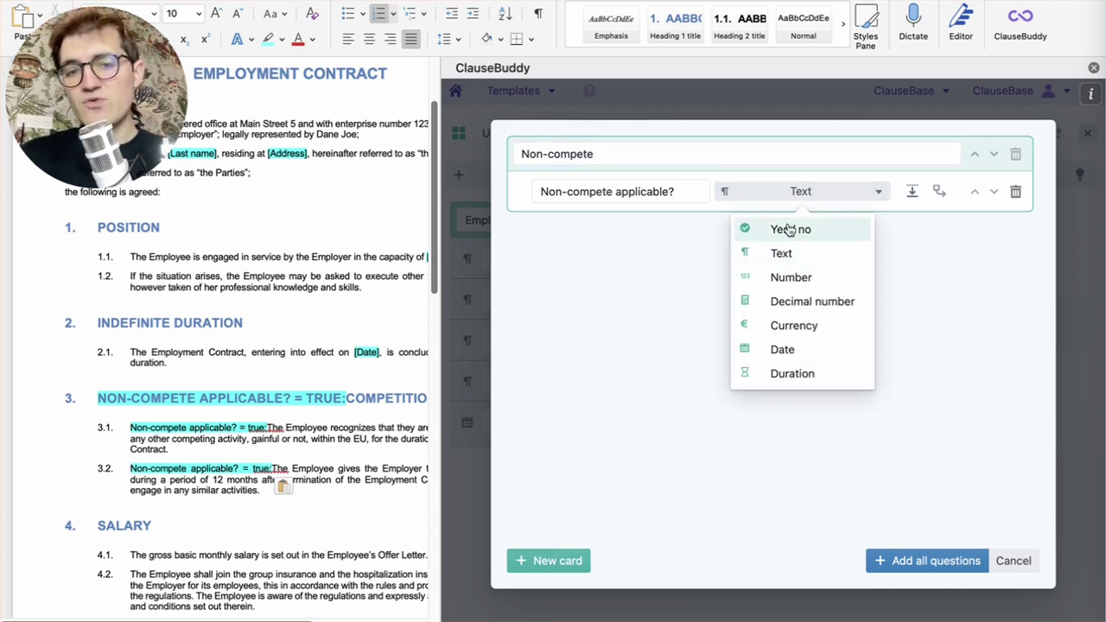
left_click(790, 229)
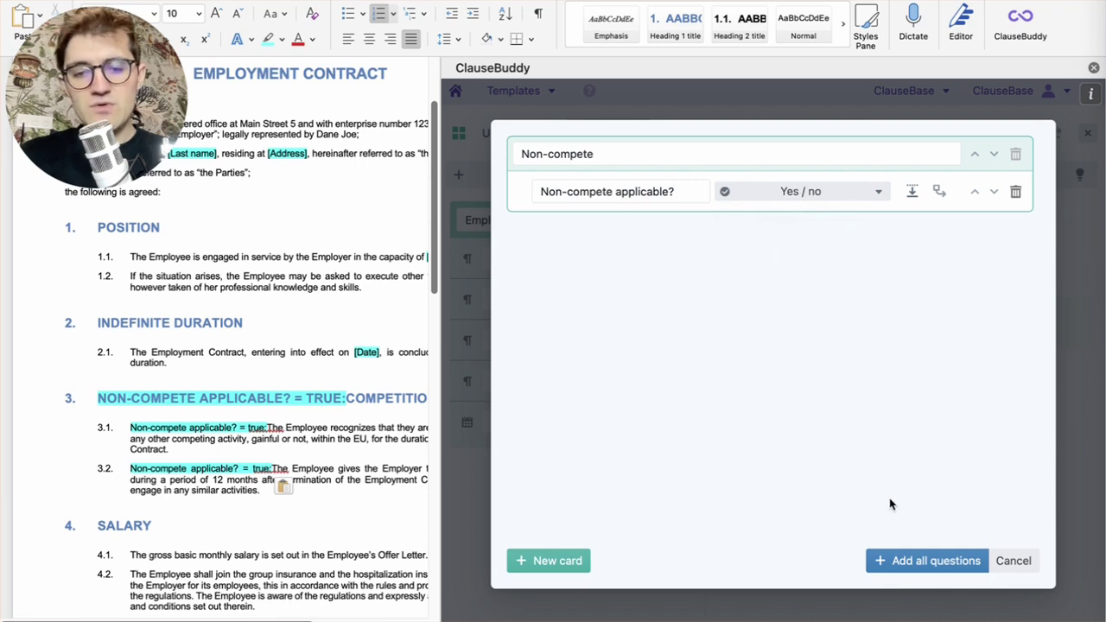
left_click(925, 563)
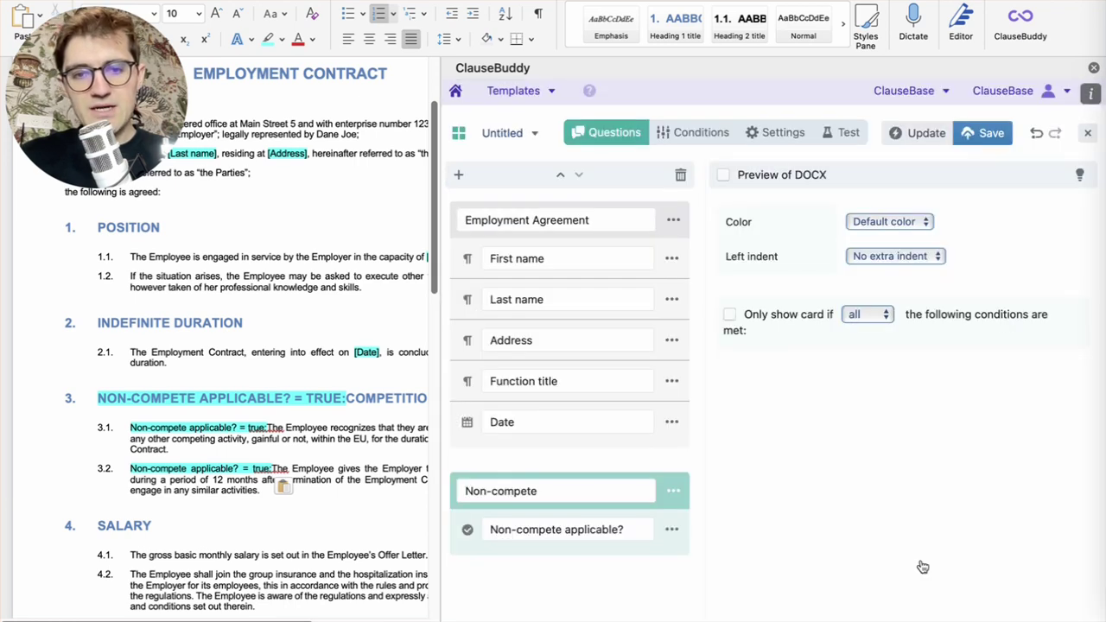
Test the template by answering Non-compete applicable? yes, no, then yes, checking the COMPETITION section.
left_click(850, 133)
scroll(662, 328, "down", 1)
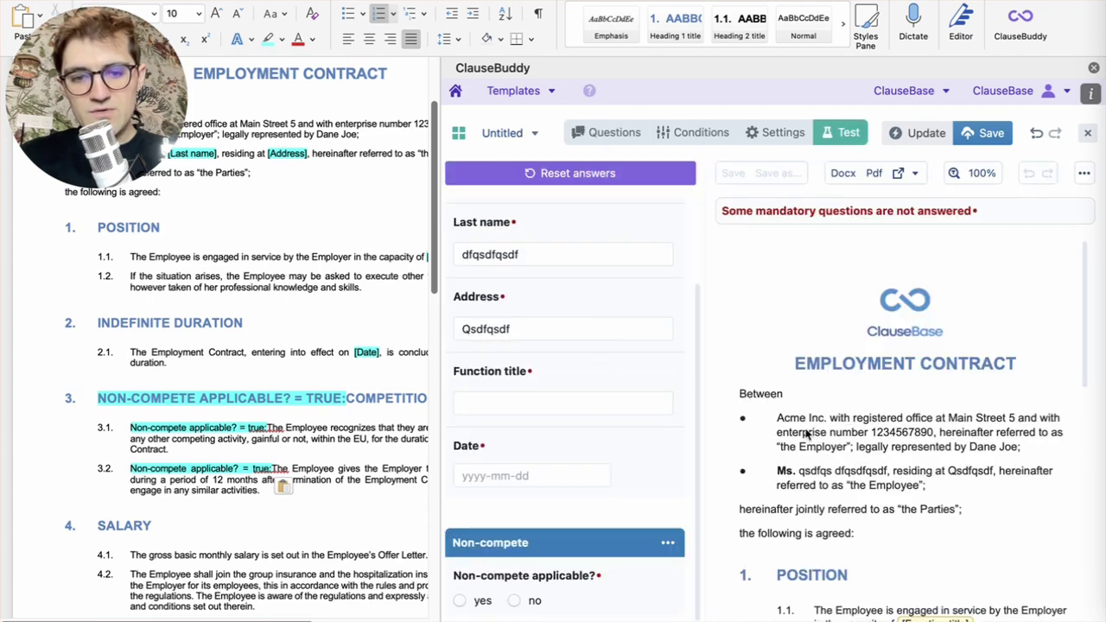
scroll(837, 424, "down", 5)
scroll(836, 424, "up", 1)
left_click(484, 602)
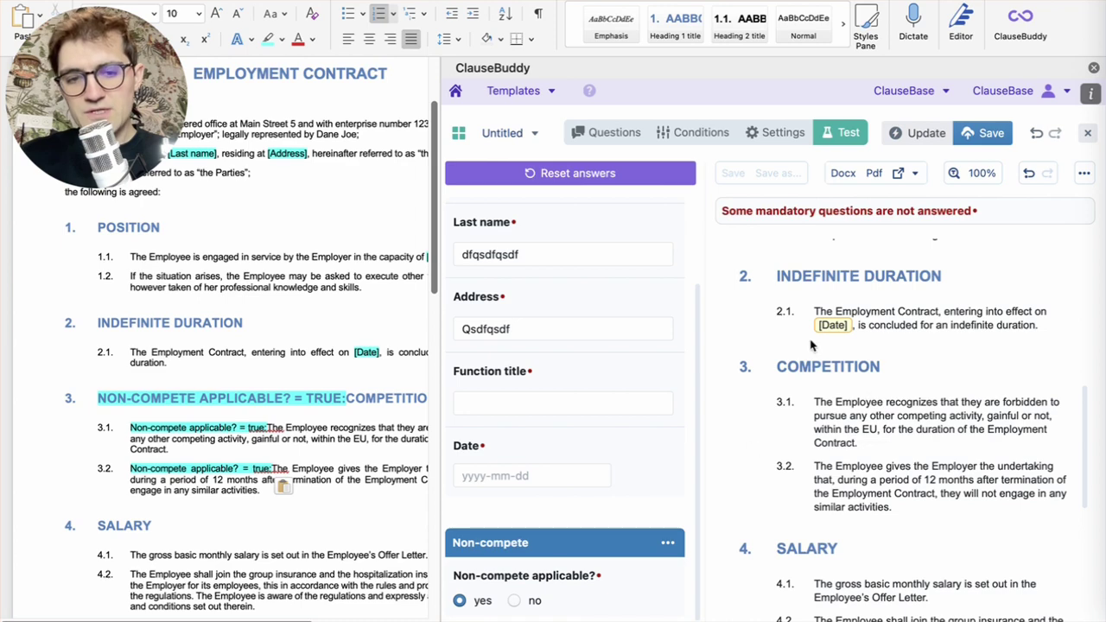
left_click(517, 603)
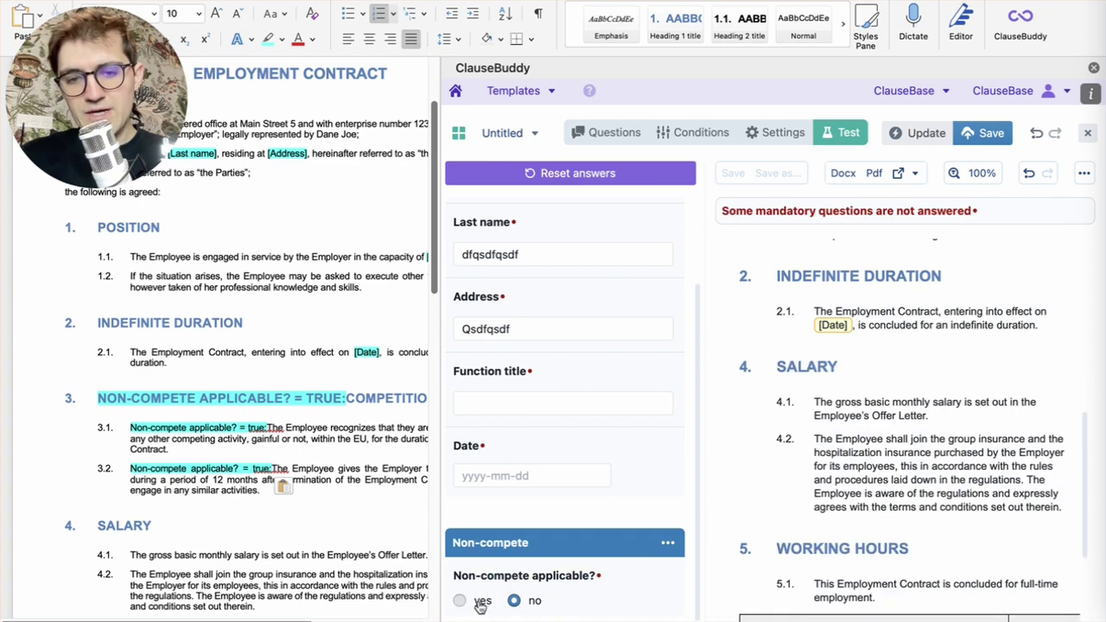
left_click(480, 603)
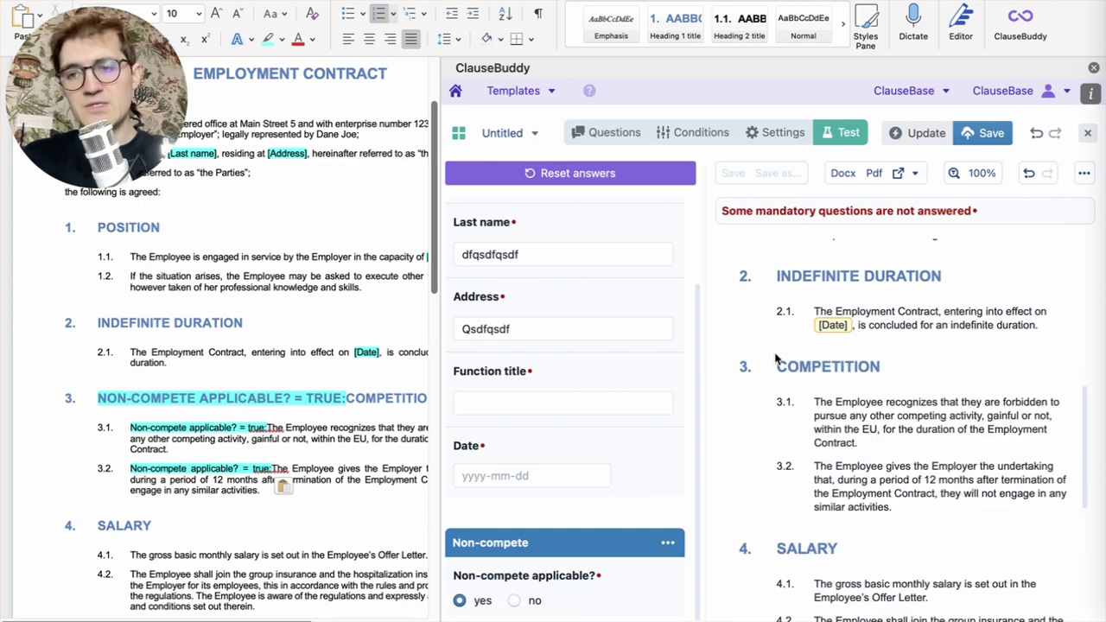